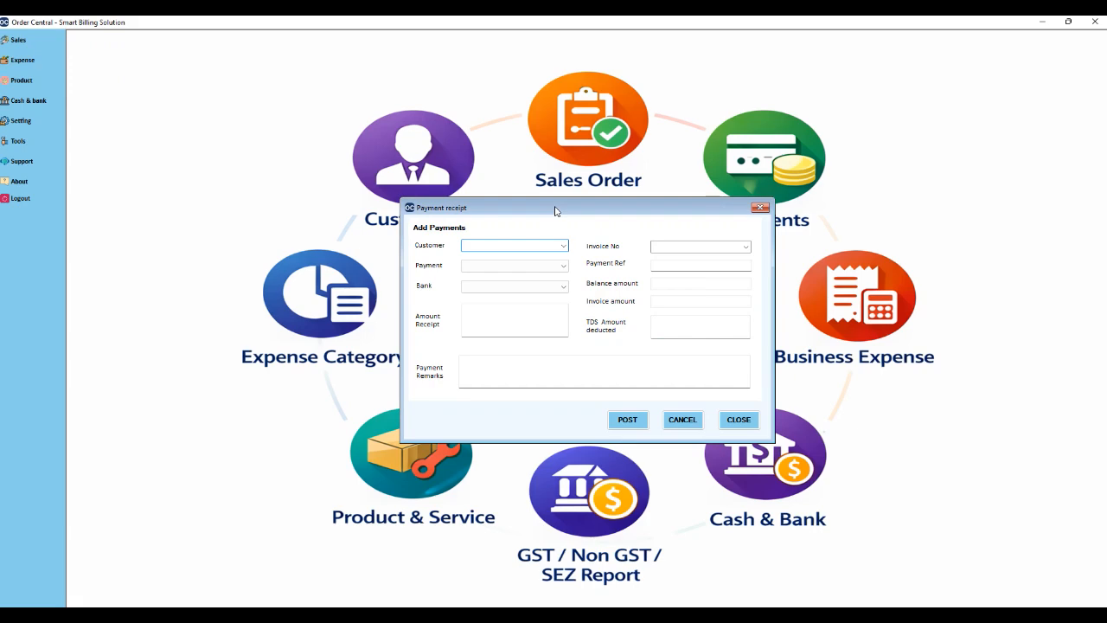
# Close the payment receipt form and view the Cash in-Hand transaction list, closing it when done
pyautogui.click(744, 428)
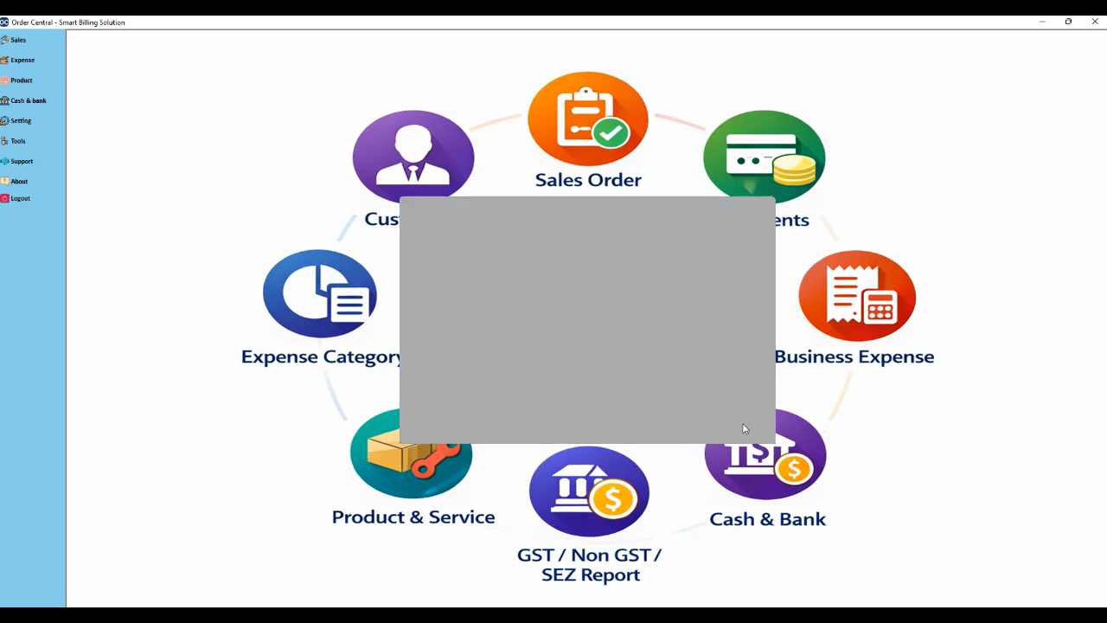
pyautogui.click(36, 109)
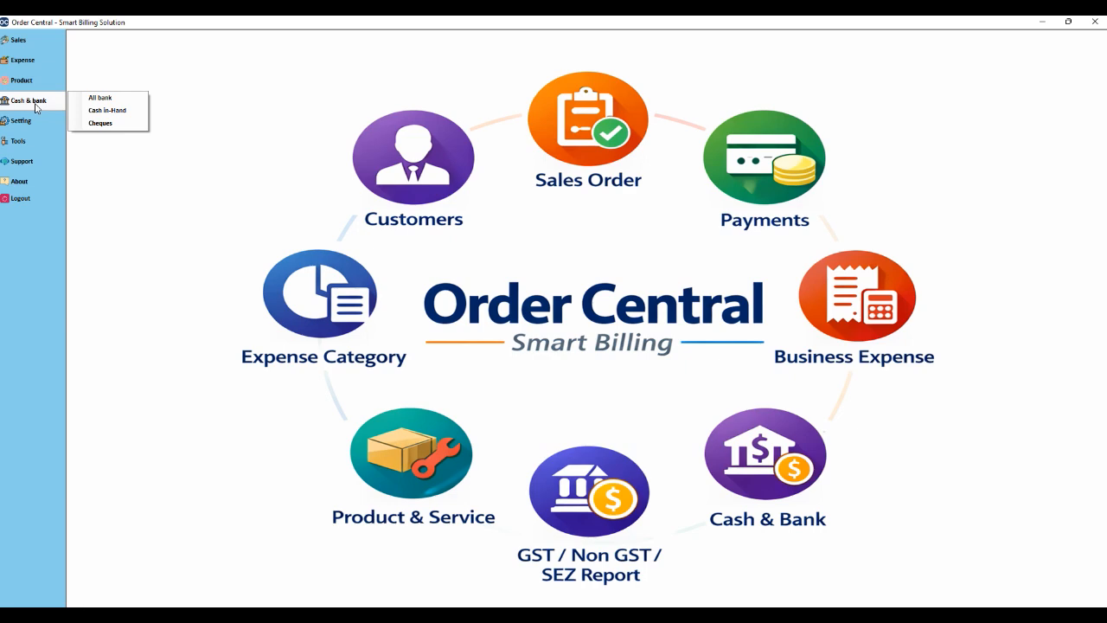
pyautogui.click(94, 112)
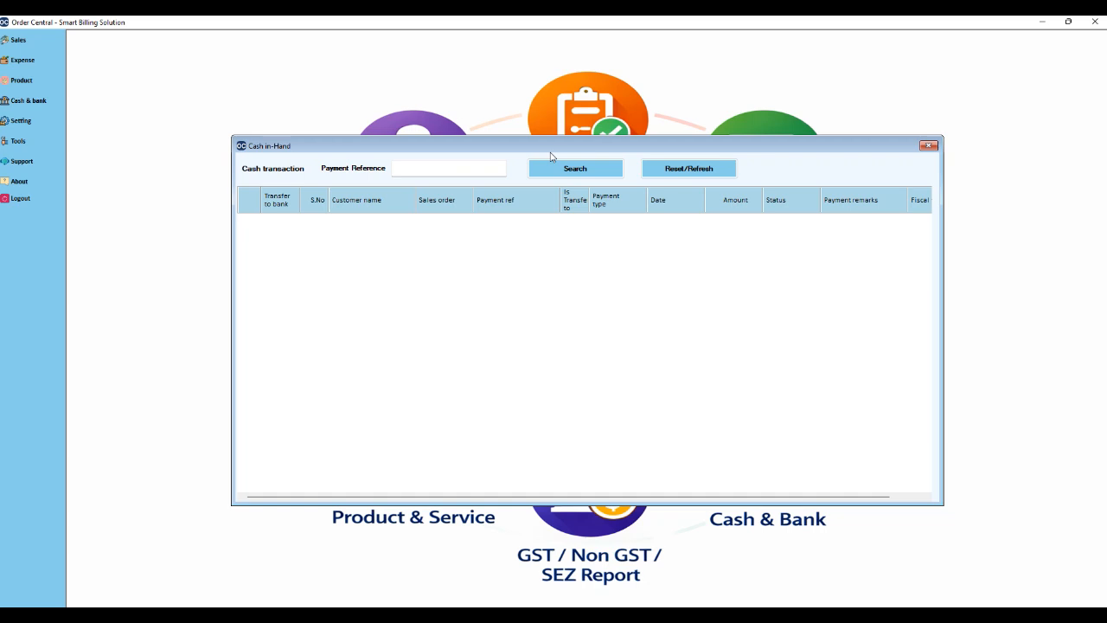
pyautogui.click(930, 146)
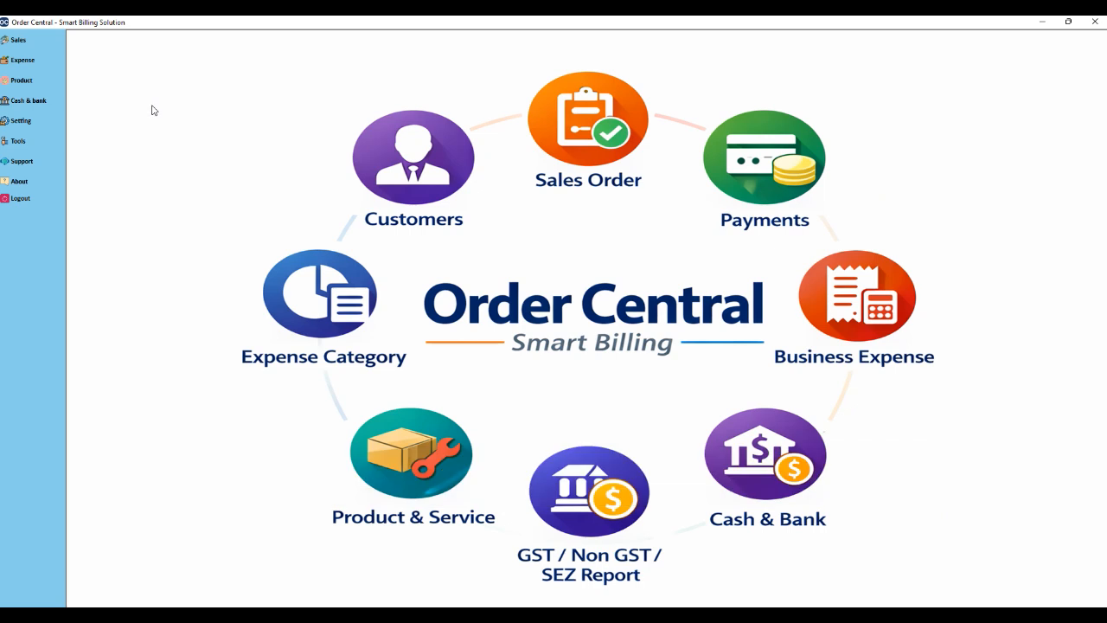
# View the list of cheque transactions and close it
pyautogui.click(41, 101)
pyautogui.click(100, 123)
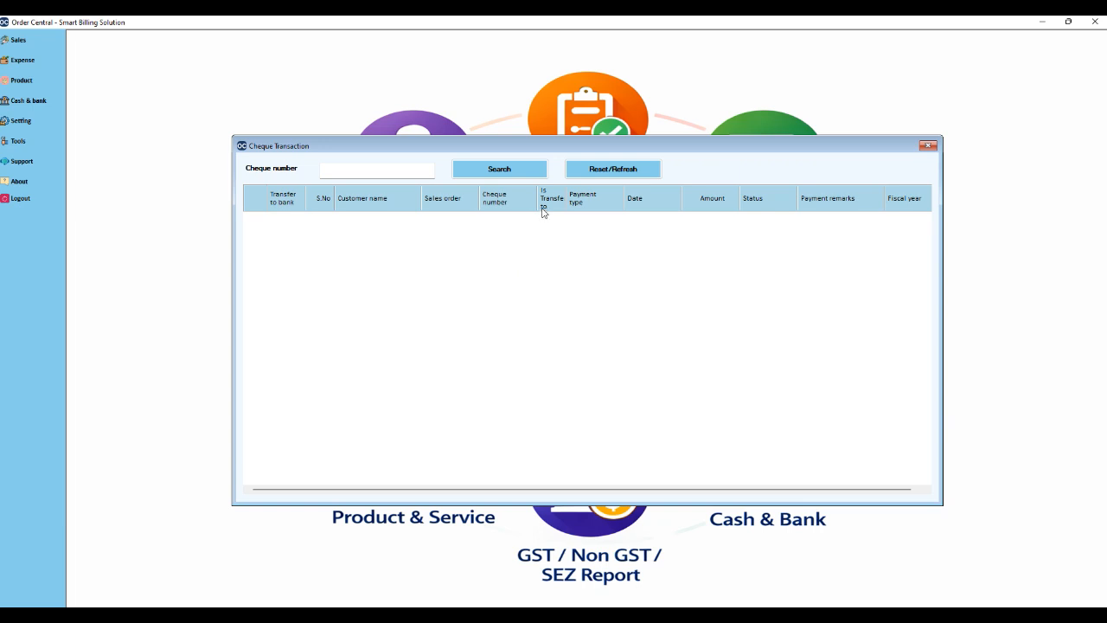
pyautogui.click(929, 145)
# Start a new incoming payment receipt for the customer AB Tyre LTD and select that customer's invoice
pyautogui.click(34, 45)
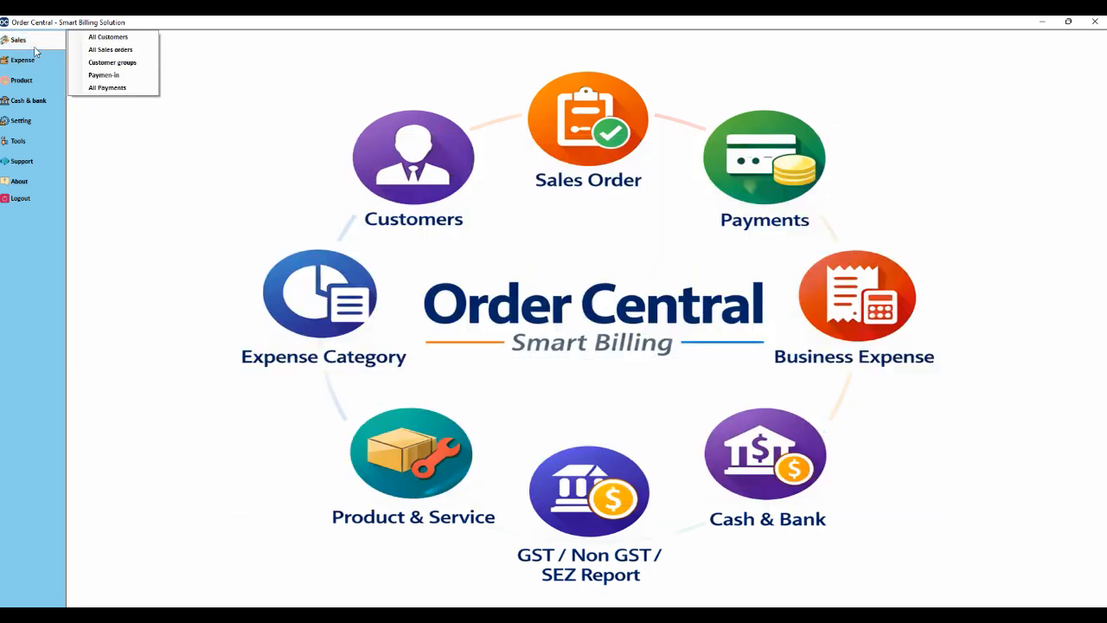
pyautogui.click(104, 75)
pyautogui.click(564, 246)
pyautogui.click(541, 257)
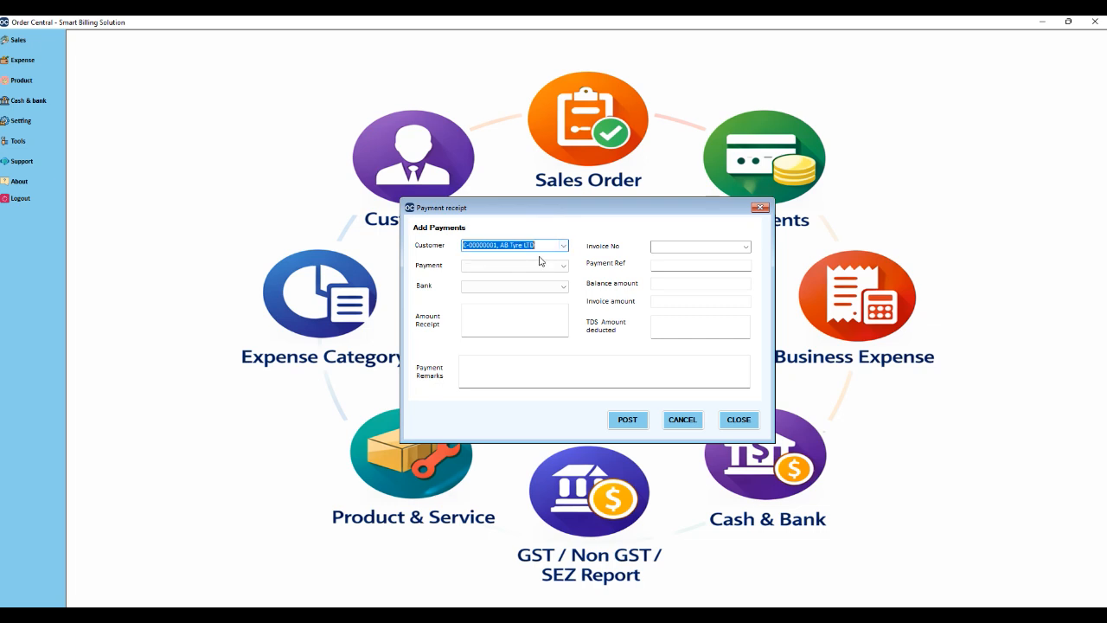
pyautogui.click(746, 247)
pyautogui.click(699, 255)
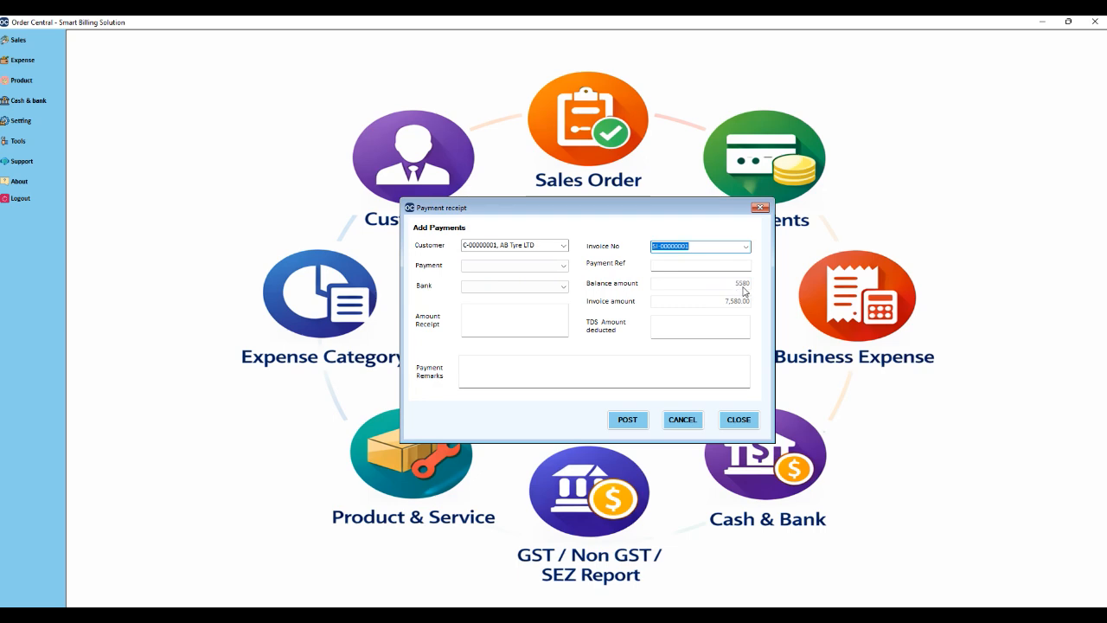
# Set the receipt's payment method to Cash and enter "Cash" as the payment reference
pyautogui.click(564, 269)
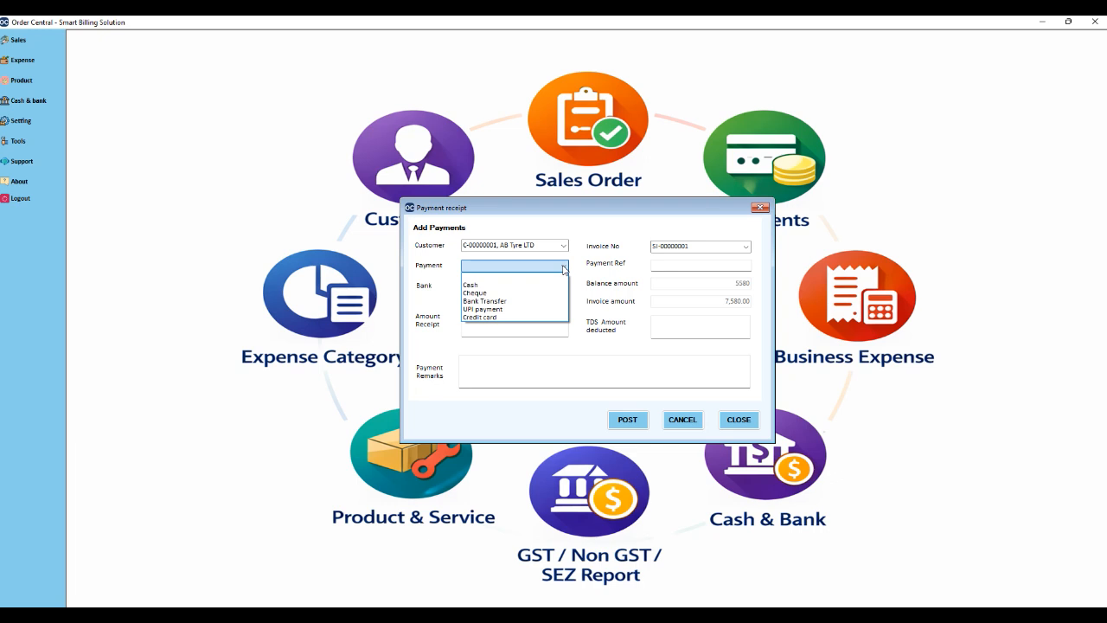
pyautogui.click(493, 285)
pyautogui.click(659, 263)
pyautogui.write('cash')
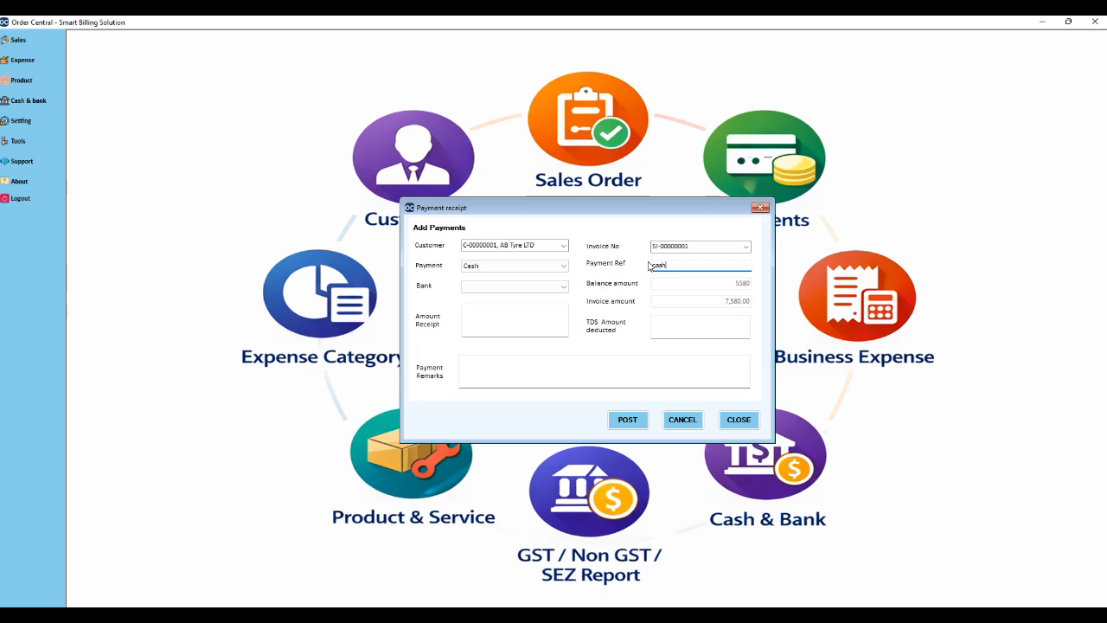
pyautogui.press('Left')
pyautogui.press('Left')
pyautogui.press('Left')
pyautogui.press('BackSpace')
pyautogui.write('C')
pyautogui.press('End')
# Choose HDFC as the receipt's bank and set the amount received to 1000
pyautogui.click(564, 290)
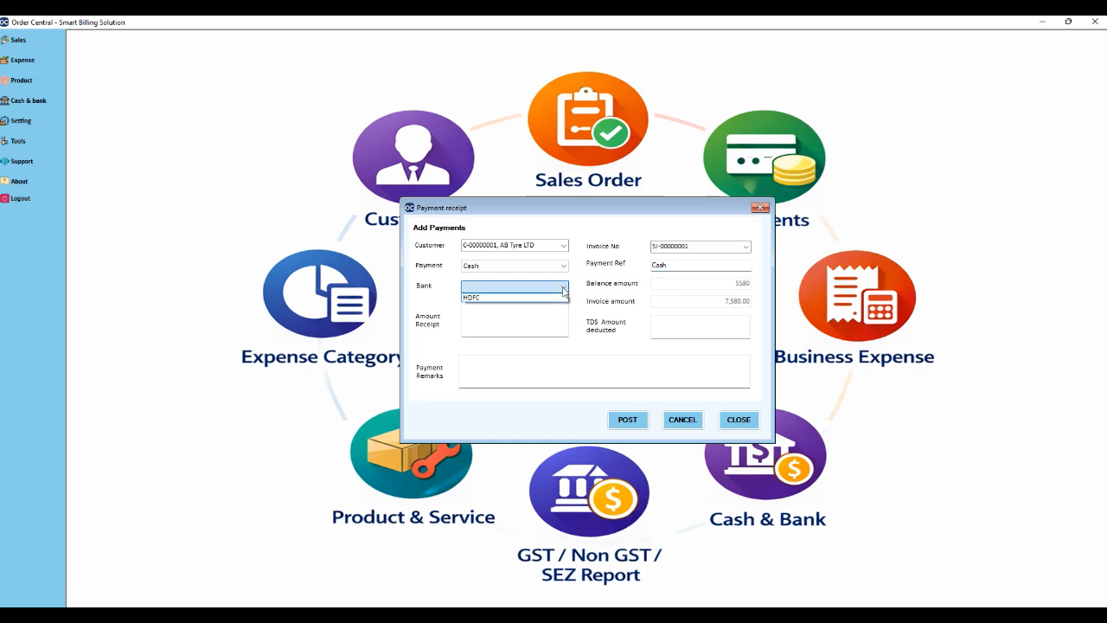
pyautogui.click(492, 300)
pyautogui.click(490, 313)
pyautogui.write('1000')
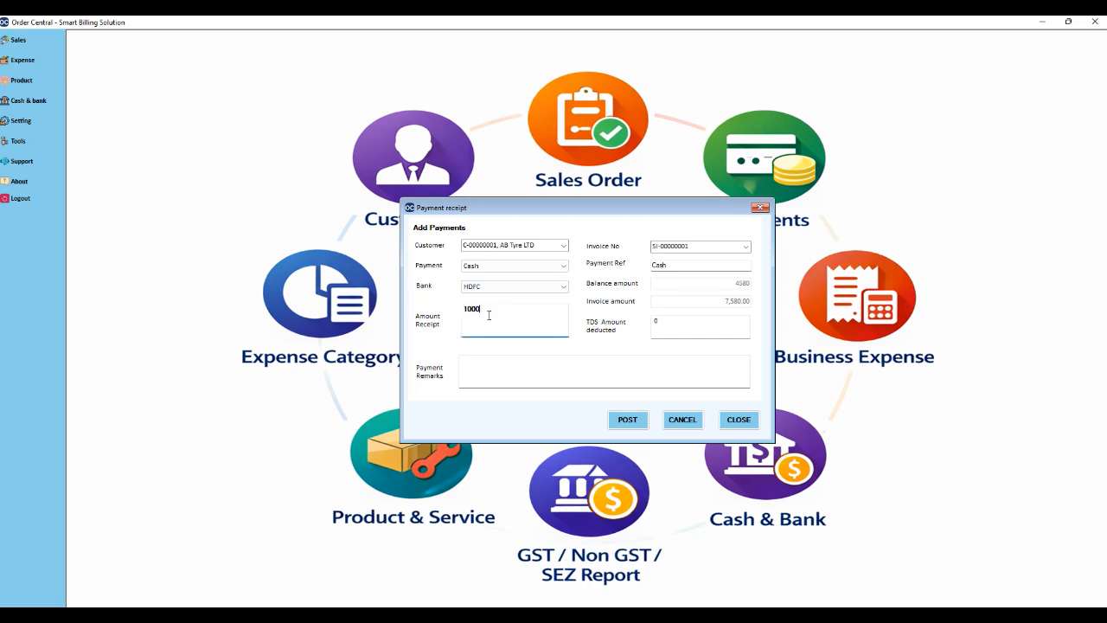
# Add the payment remark "Partial Cash received from customer" and post the receipt
pyautogui.click(487, 371)
pyautogui.write('Partial Cash received from customer')
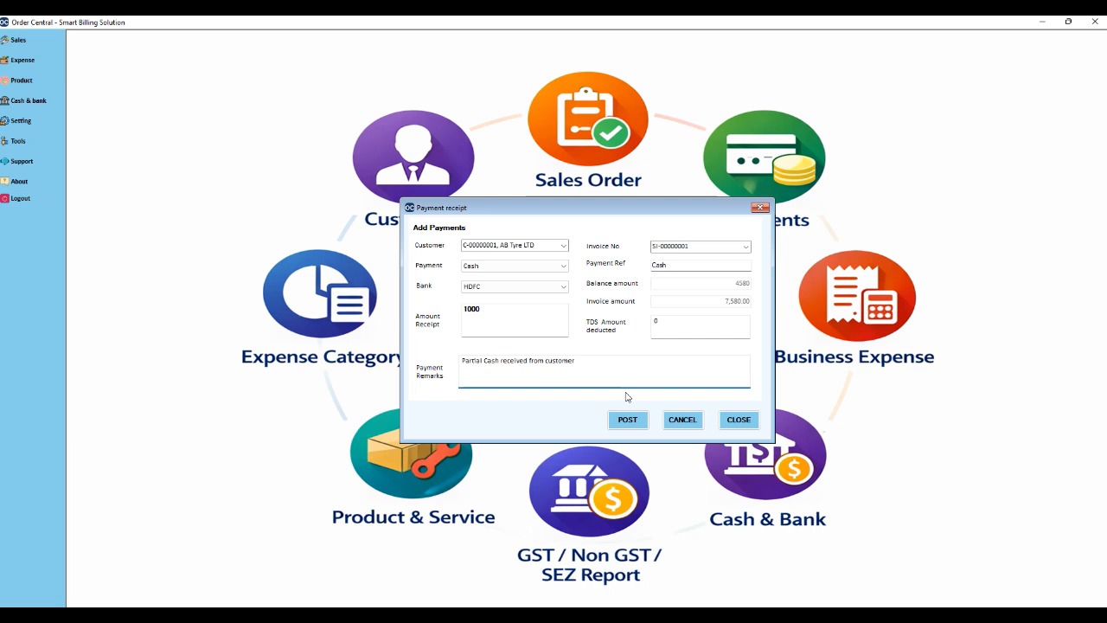
pyautogui.click(629, 421)
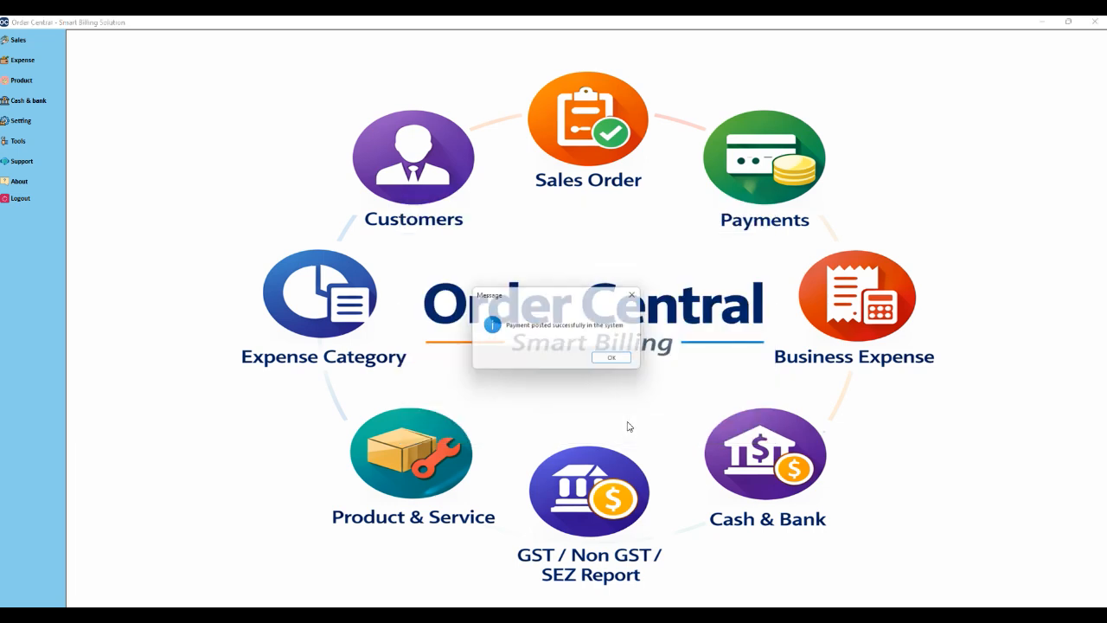
pyautogui.click(617, 361)
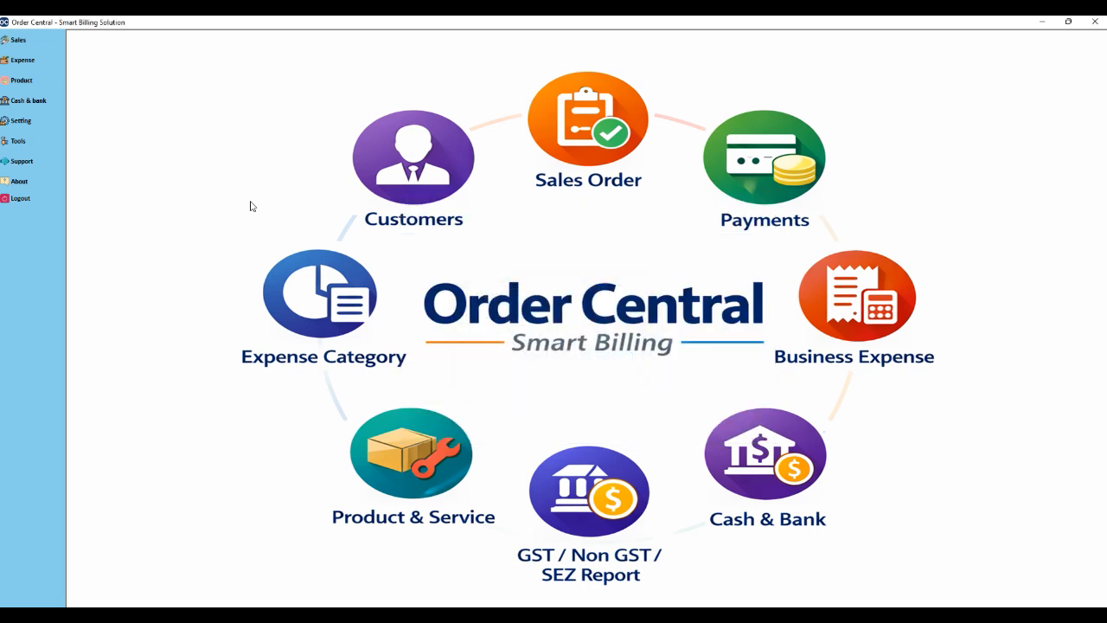
# Check the cash payment's entry in the list of all sales payments and close the list
pyautogui.click(41, 105)
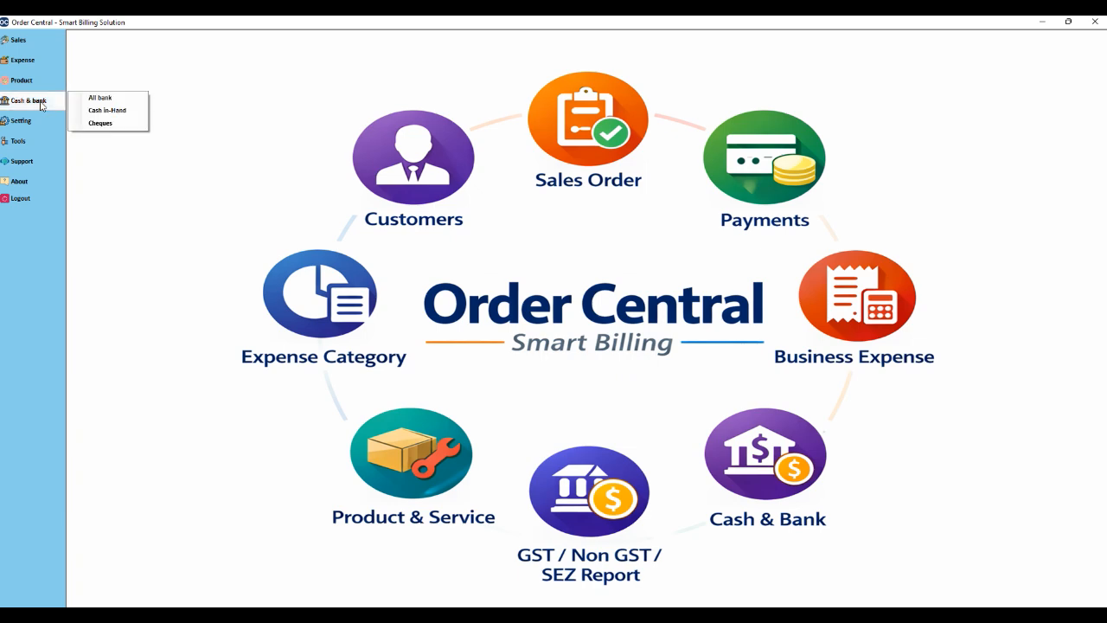
pyautogui.moveTo(27, 48)
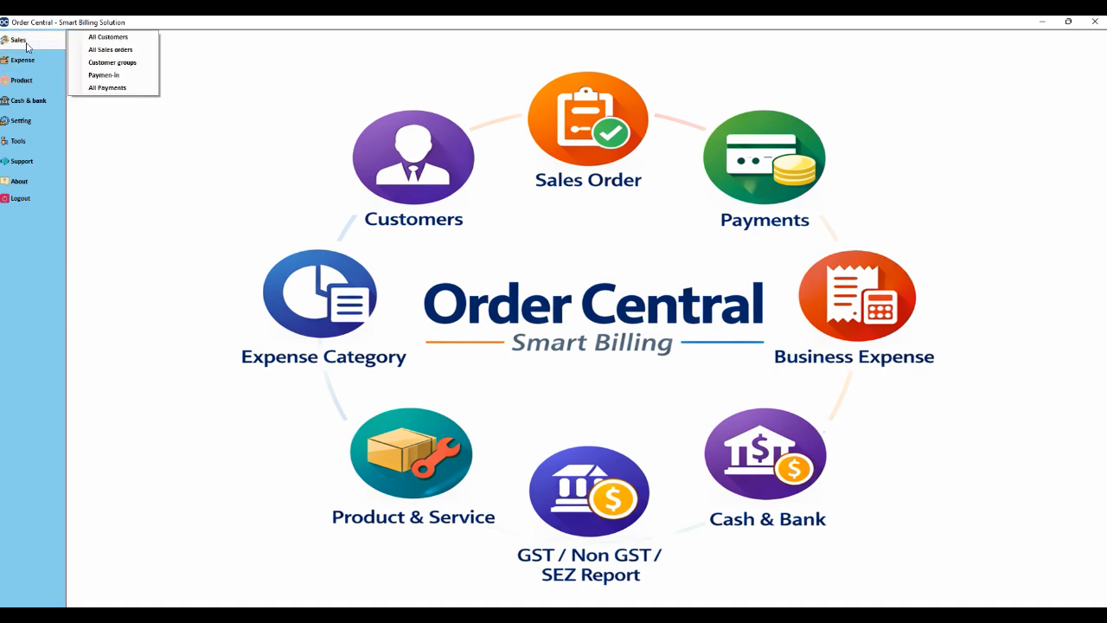
pyautogui.click(107, 87)
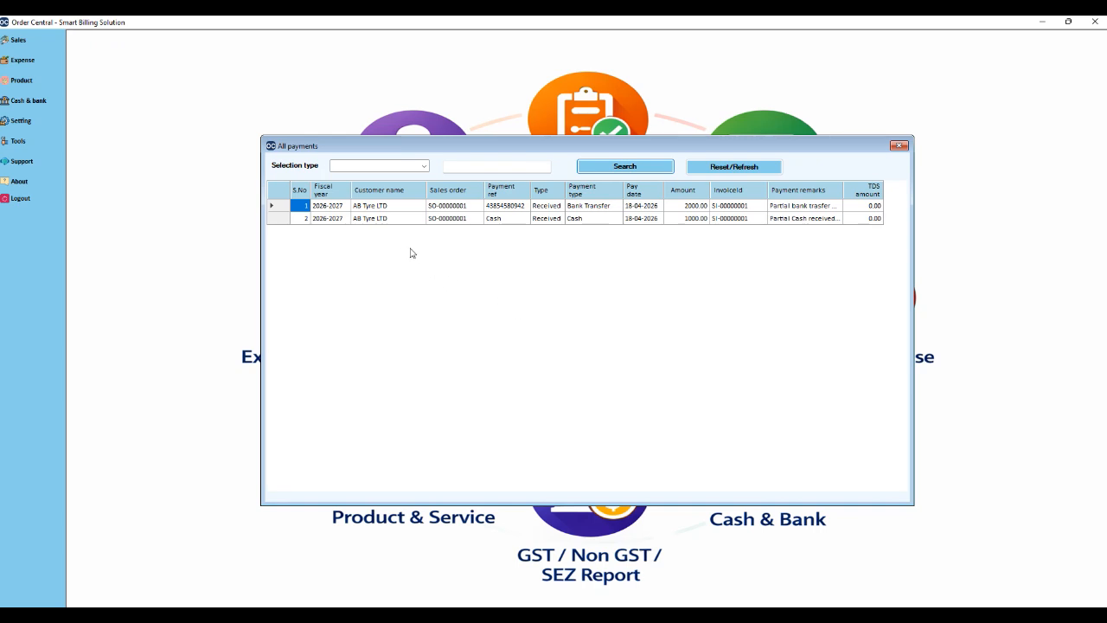
pyautogui.click(403, 219)
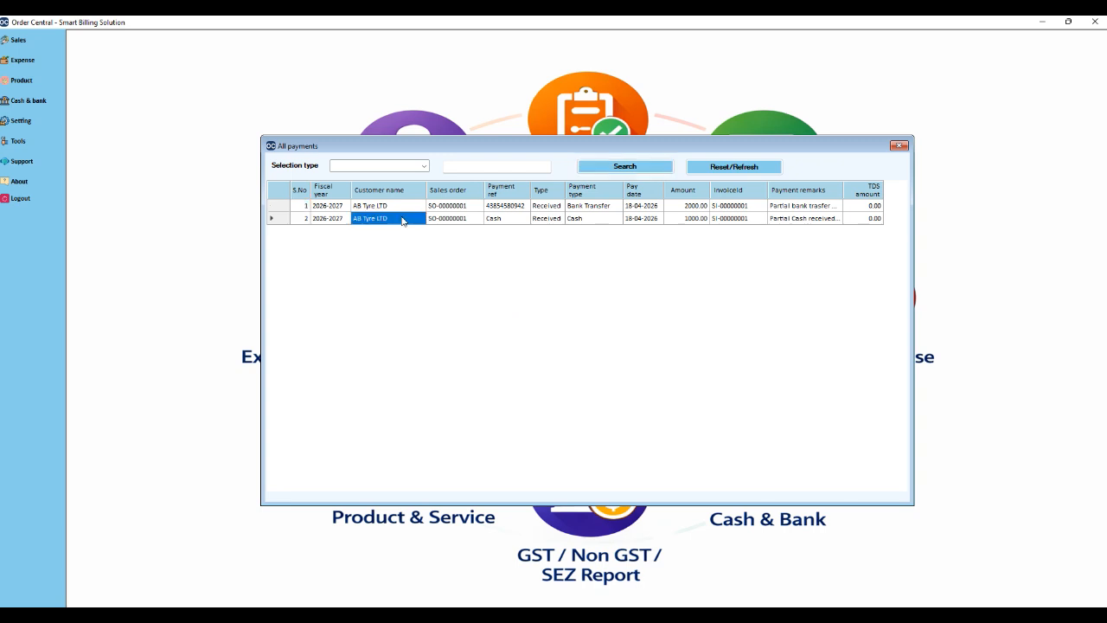
pyautogui.click(499, 221)
pyautogui.click(900, 145)
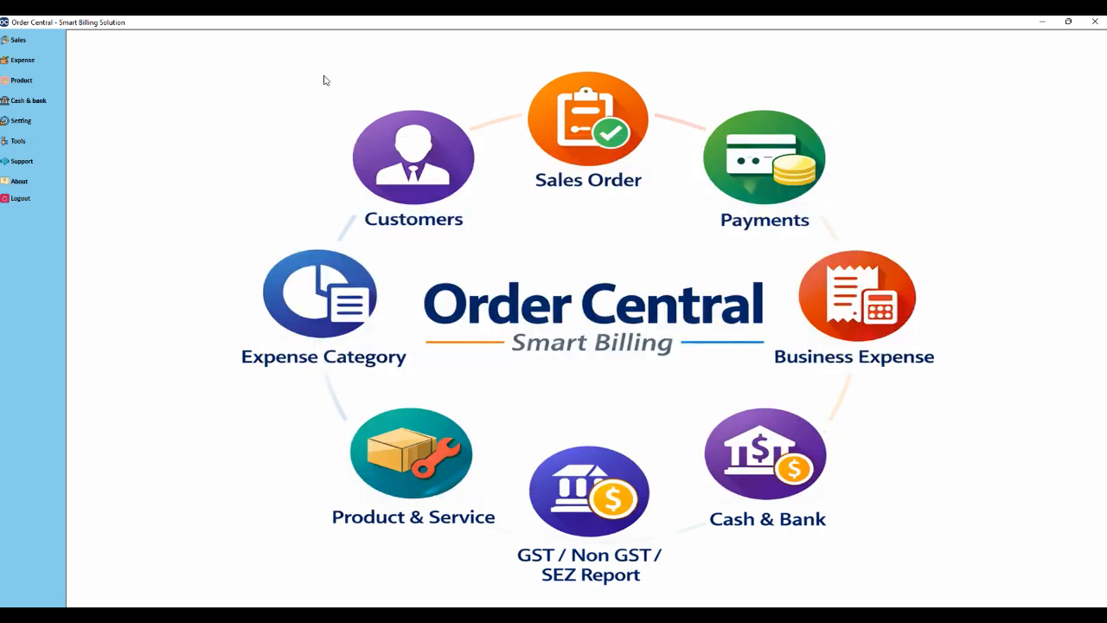
# Transfer AB Tyre LTD's cash-in-hand payment to the HDFC bank, refresh the cash transactions and close the list
pyautogui.click(39, 109)
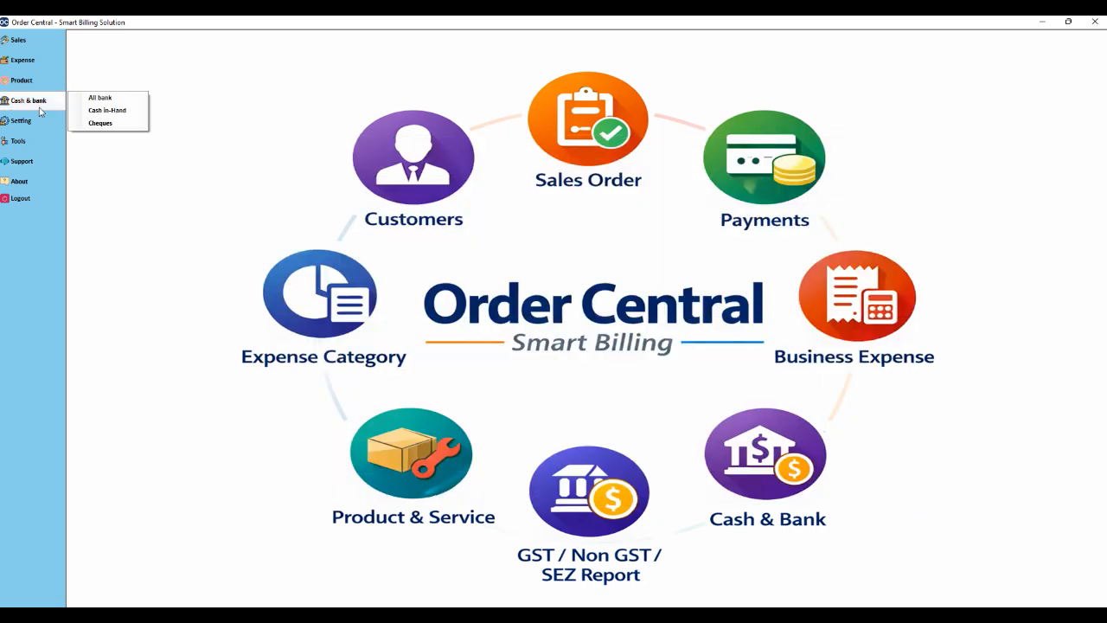
pyautogui.click(107, 112)
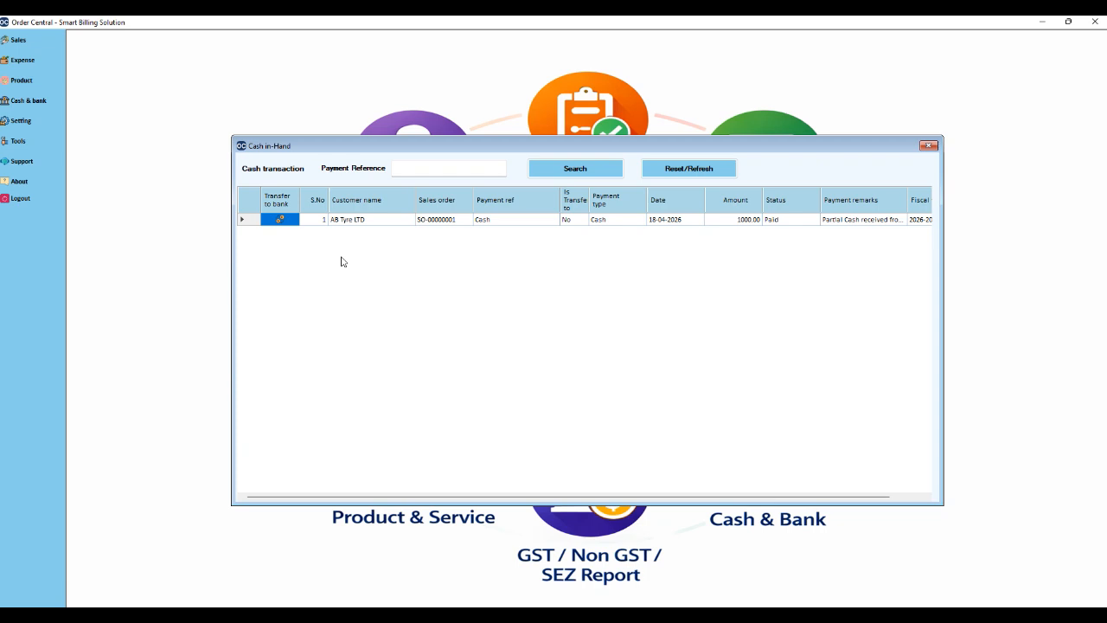
pyautogui.click(281, 220)
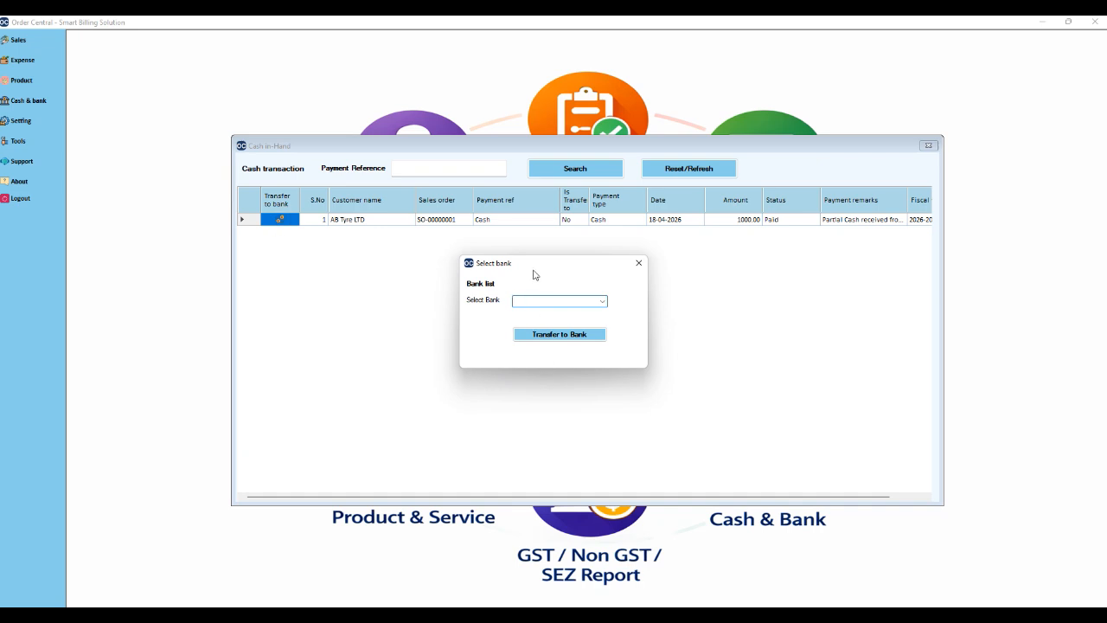
pyautogui.click(603, 303)
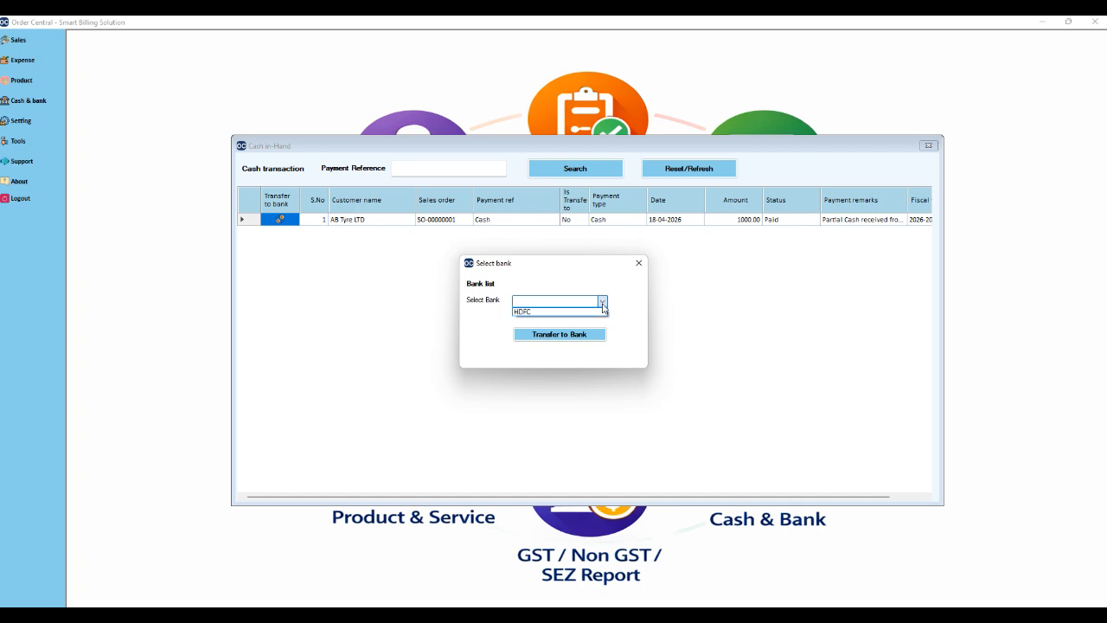
pyautogui.click(525, 318)
pyautogui.click(558, 337)
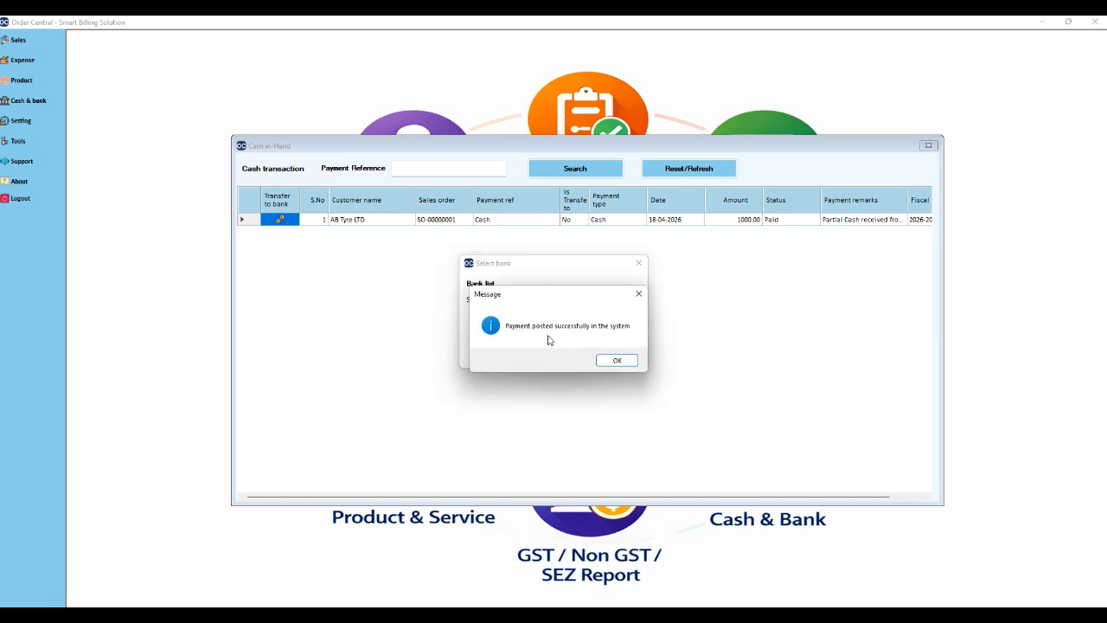
pyautogui.click(617, 360)
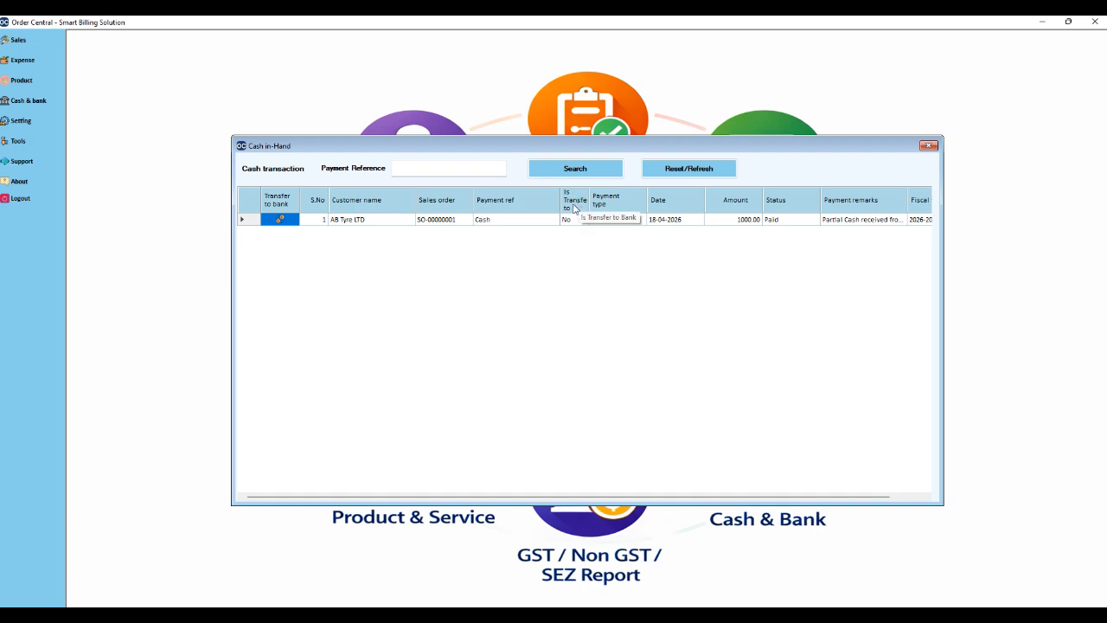
pyautogui.click(689, 169)
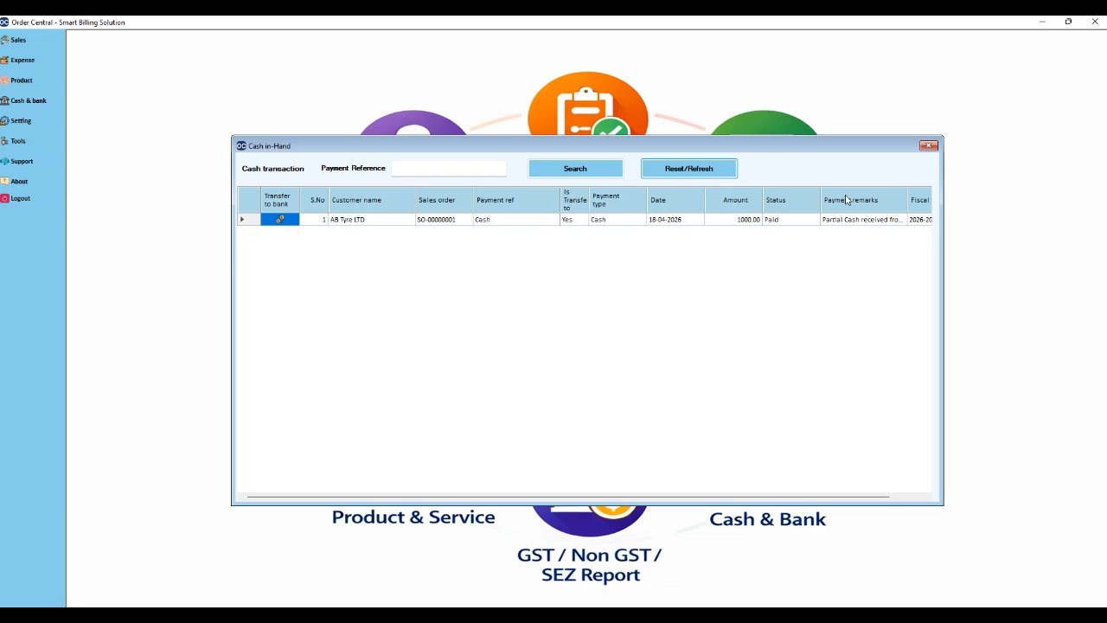
pyautogui.click(928, 146)
# Review the transactions of the HDFC account in the bank list and close both windows
pyautogui.click(40, 106)
pyautogui.click(94, 98)
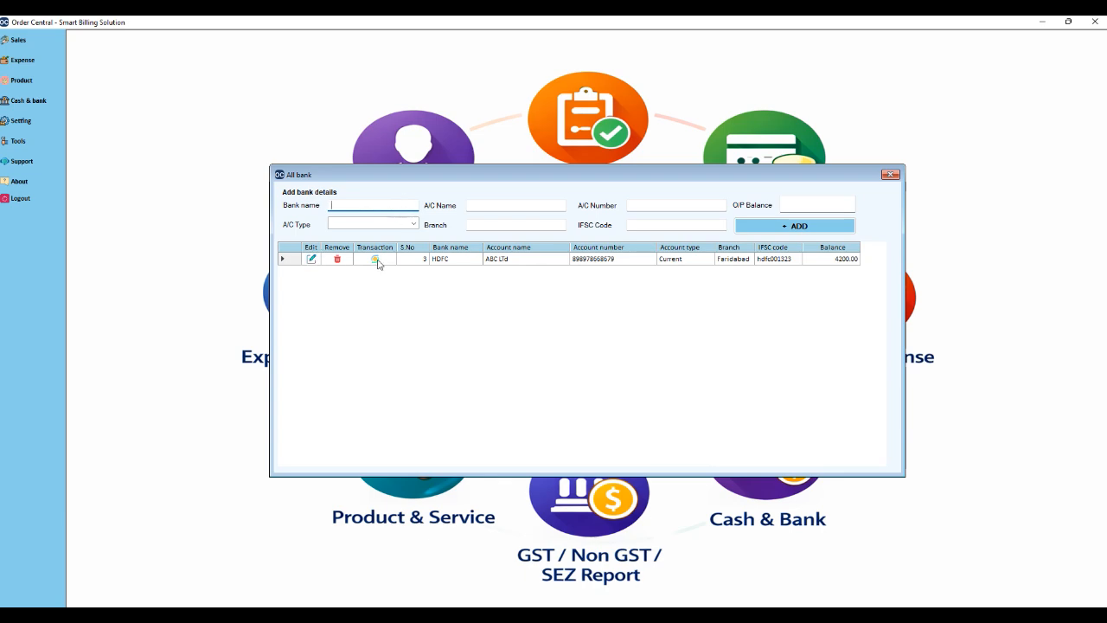
pyautogui.click(375, 259)
pyautogui.moveTo(506, 170); pyautogui.dragTo(526, 205)
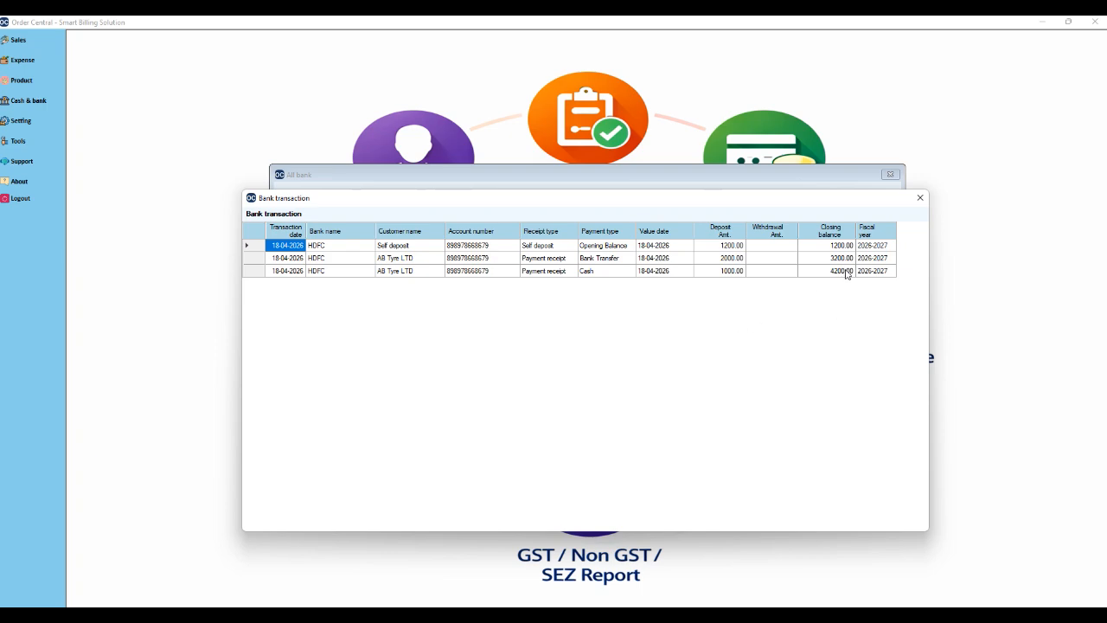
pyautogui.click(919, 199)
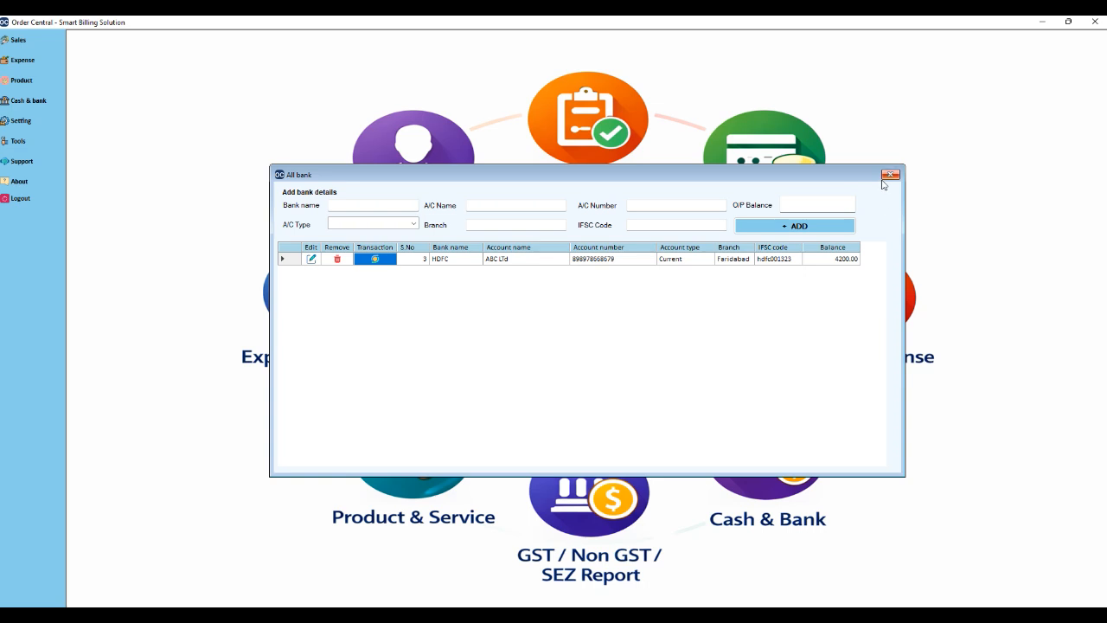
pyautogui.click(891, 174)
# Open another incoming payment receipt, choosing AB Tyre LTD as the customer and that customer's invoice
pyautogui.click(45, 45)
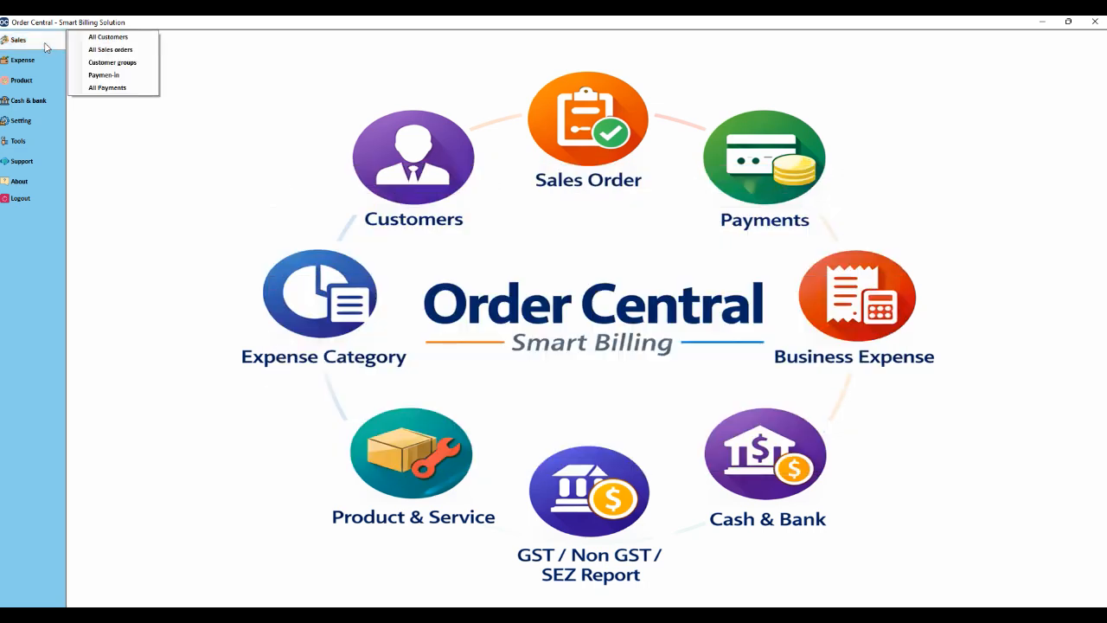
pyautogui.click(45, 45)
pyautogui.click(57, 41)
pyautogui.click(104, 76)
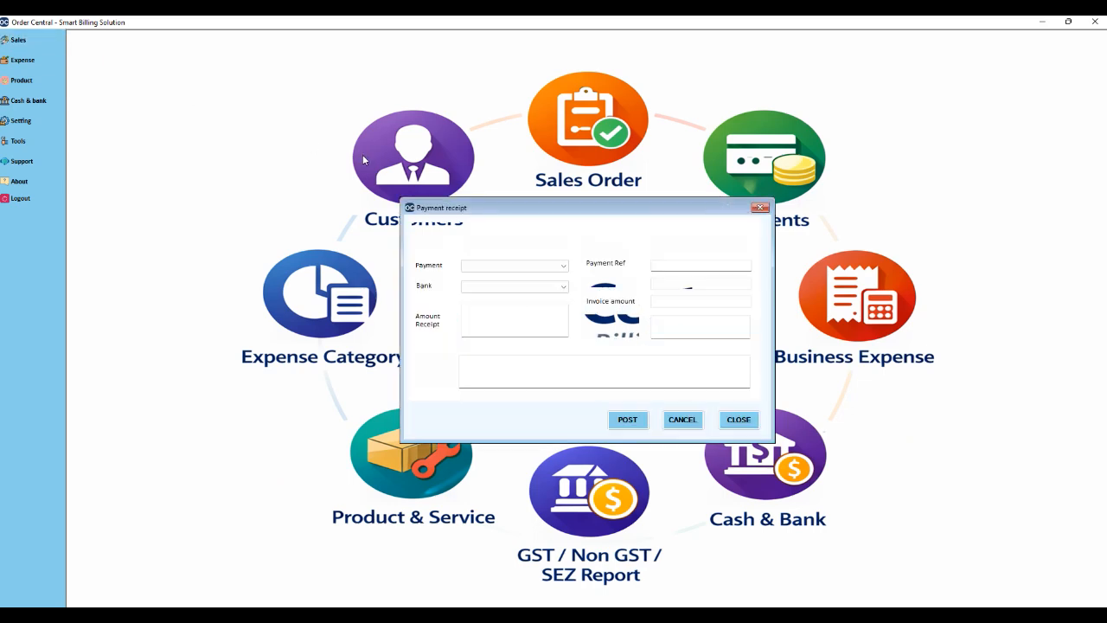
pyautogui.click(564, 247)
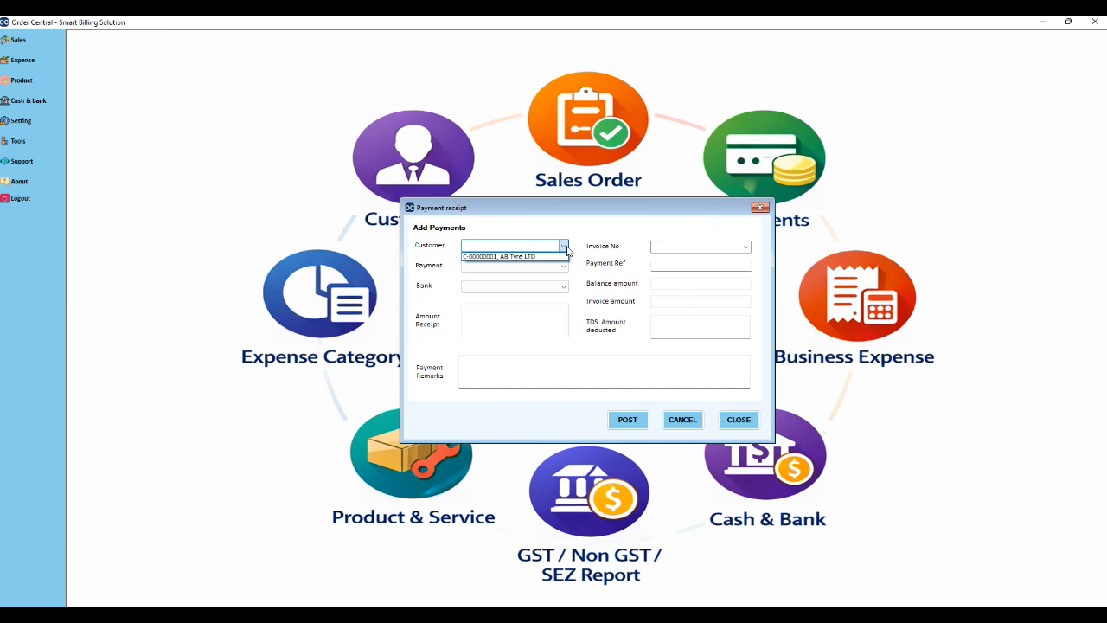
pyautogui.click(527, 257)
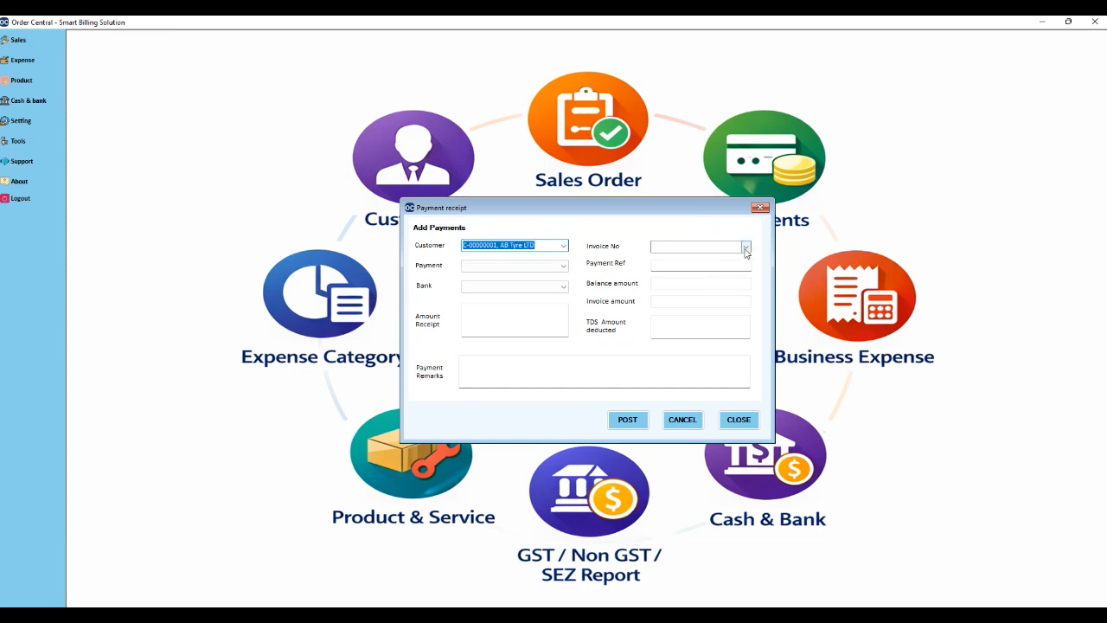
pyautogui.click(746, 248)
pyautogui.click(691, 258)
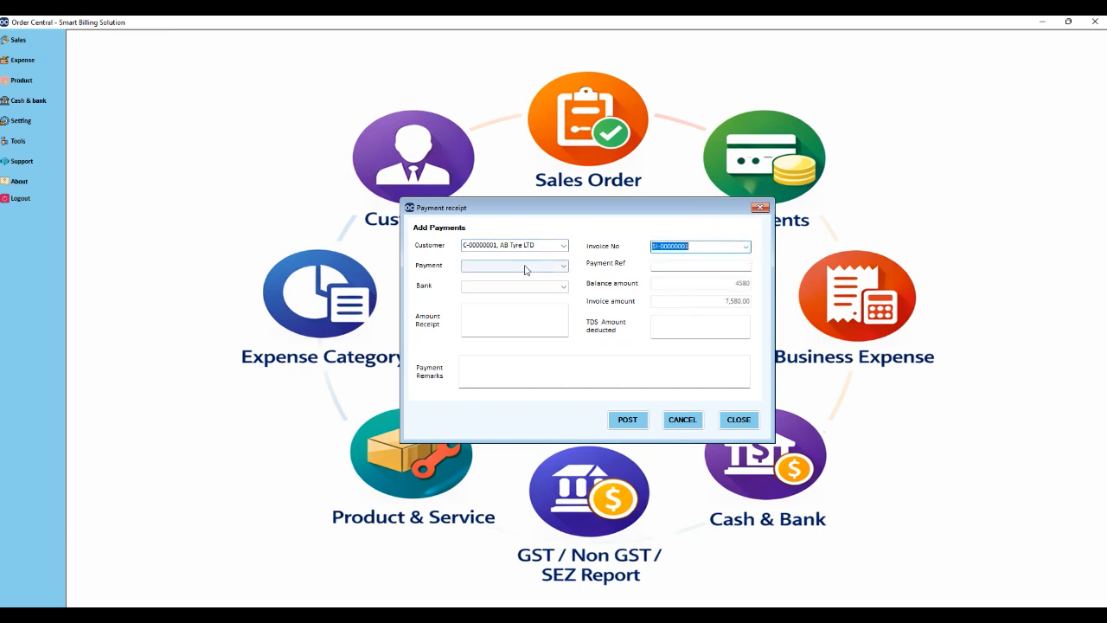
# Set the receipt's payment type to Cheque, the payment reference to icici98787 and the bank to HDFC
pyautogui.click(526, 266)
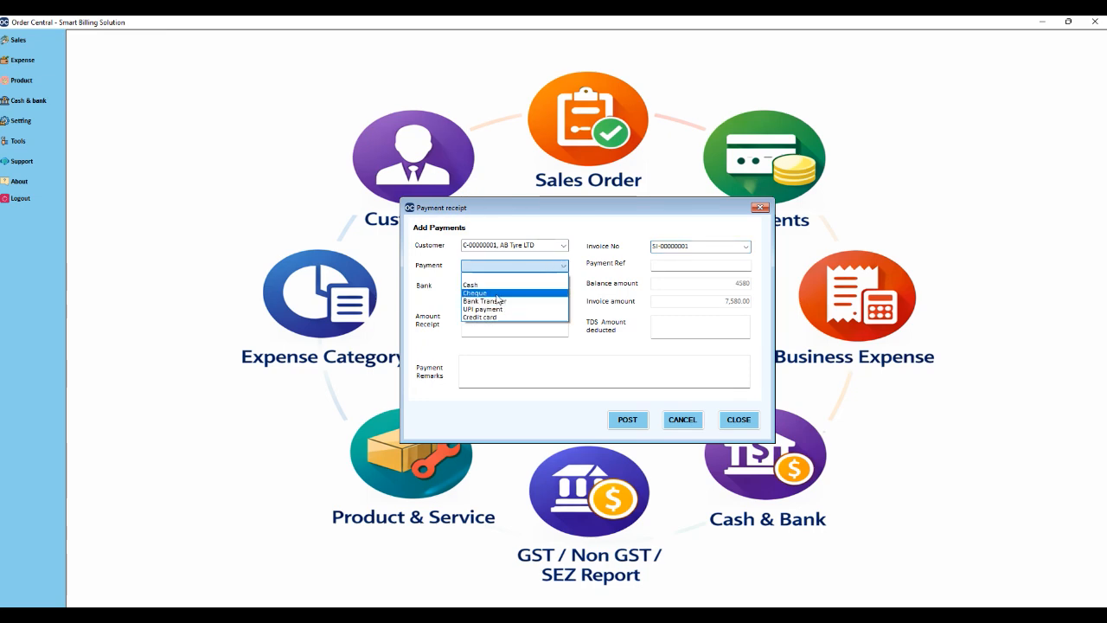
pyautogui.click(500, 292)
pyautogui.click(671, 266)
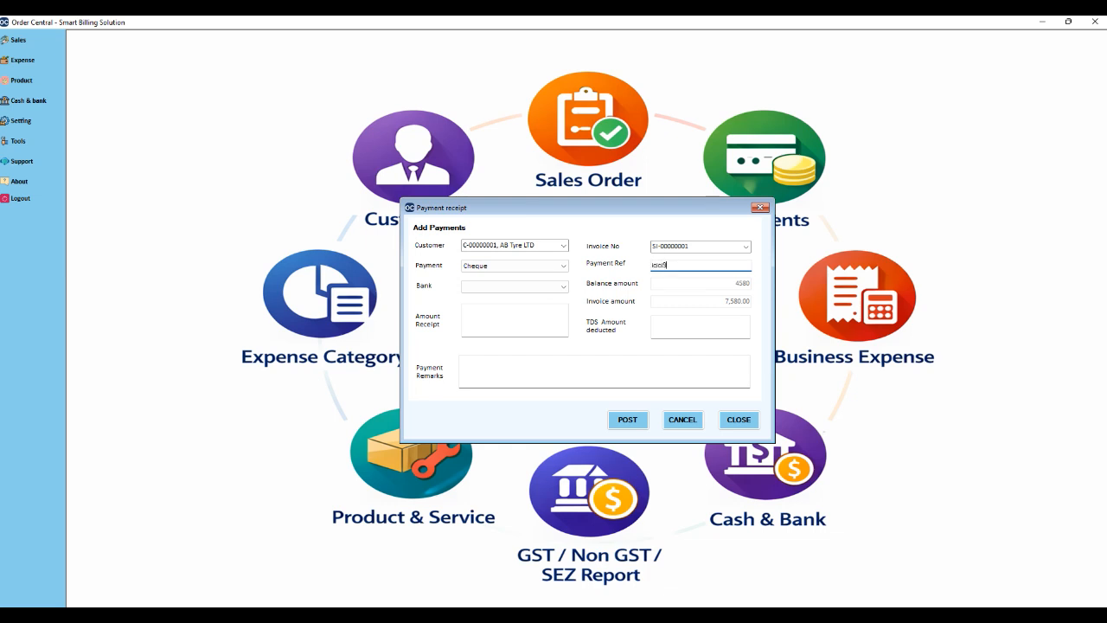
pyautogui.write('icici98787')
pyautogui.click(559, 286)
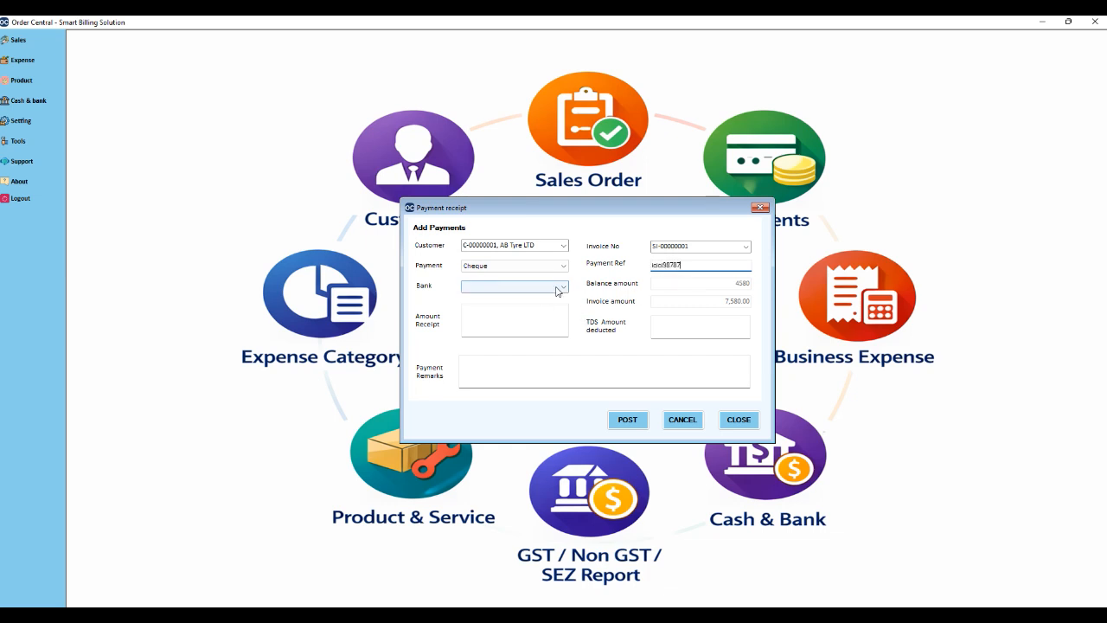
pyautogui.click(495, 298)
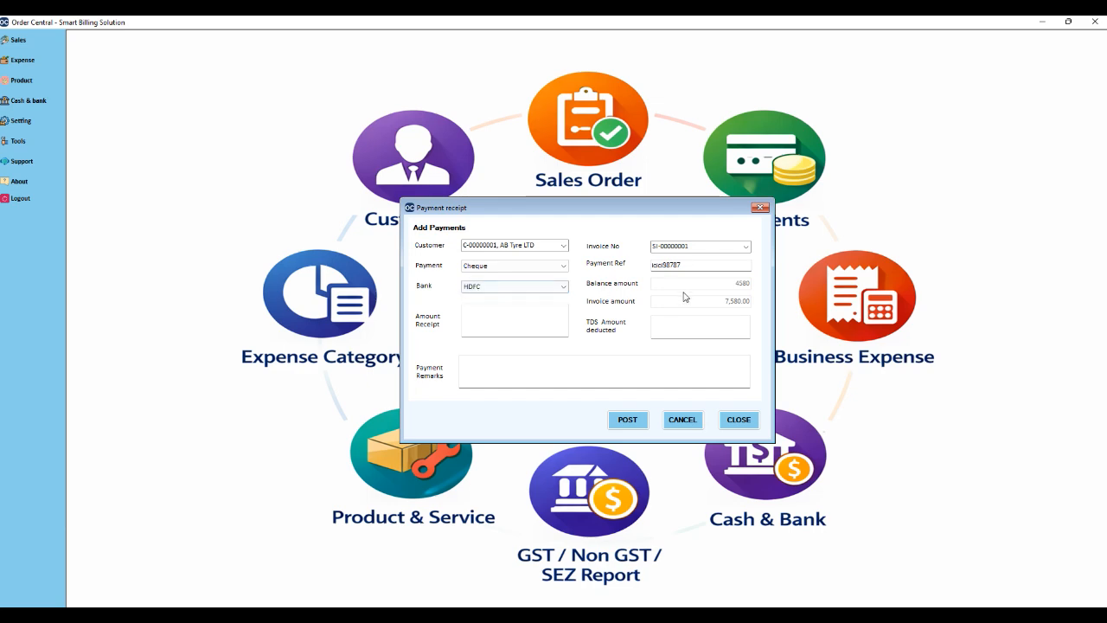
# Enter a received amount of 2000 with the remark "Partail payment with cheque" and post the payment
pyautogui.click(487, 317)
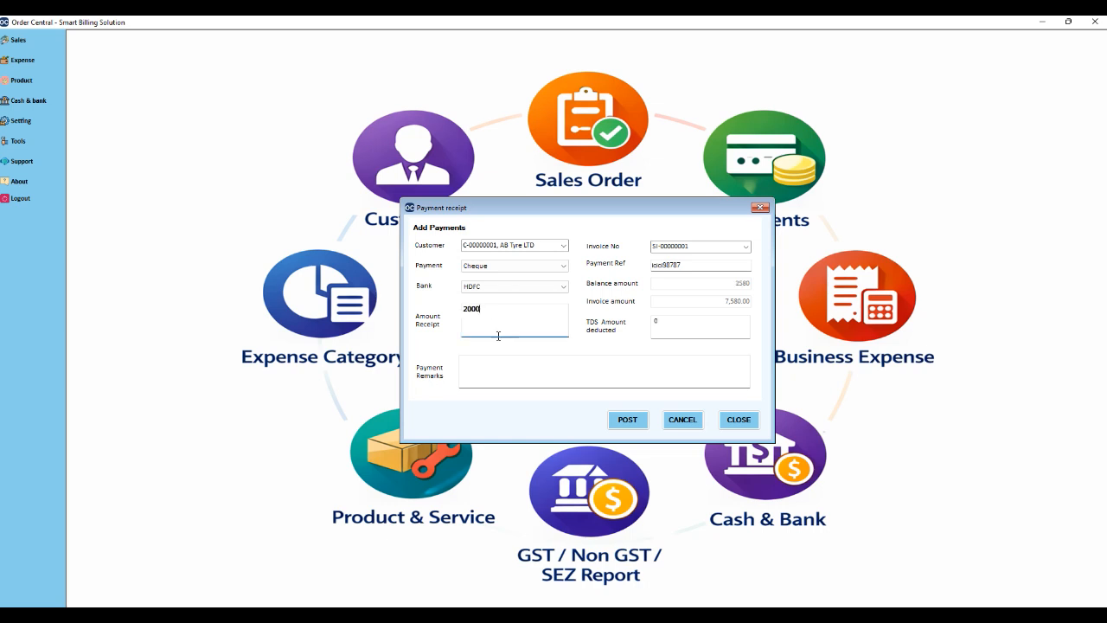
pyautogui.click(485, 370)
pyautogui.write('Pa')
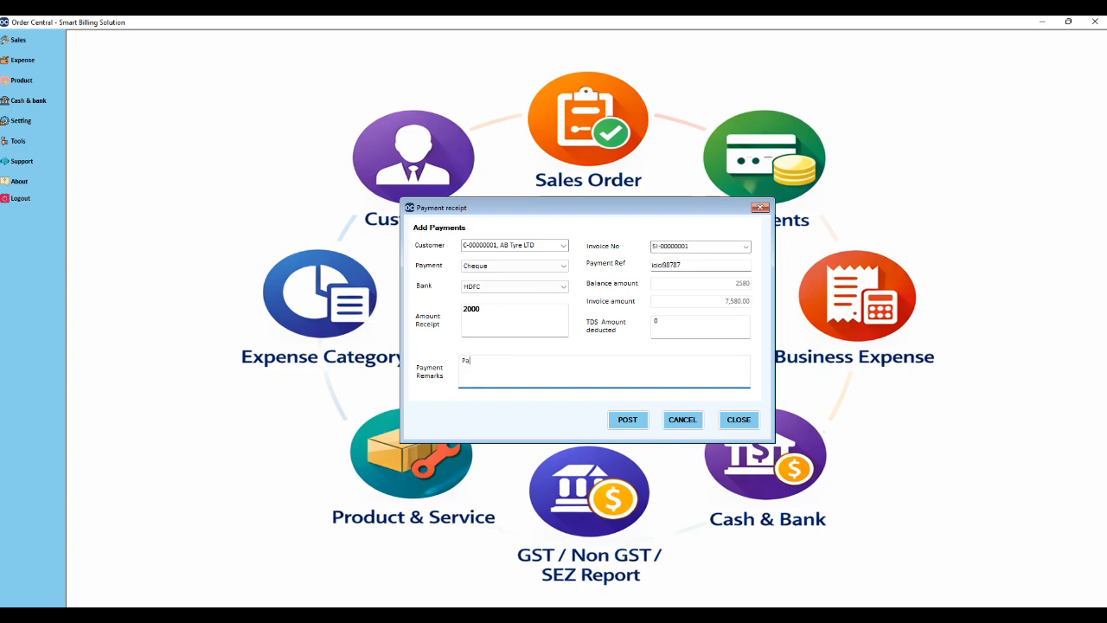
pyautogui.write('rtail payment with cheque')
pyautogui.click(628, 420)
pyautogui.click(611, 359)
pyautogui.click(31, 49)
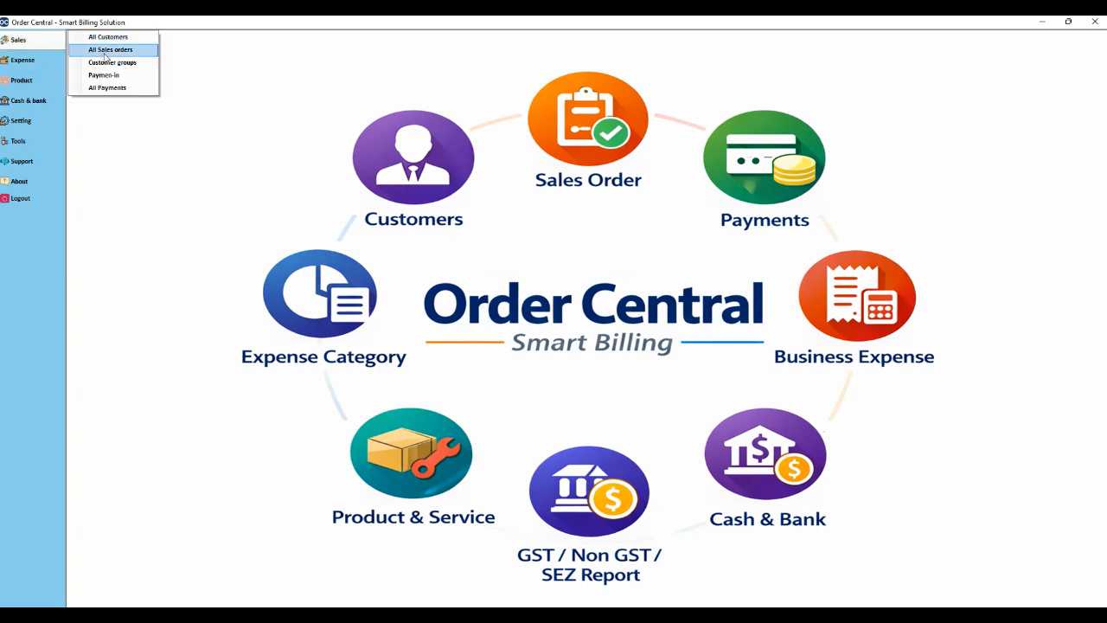
pyautogui.click(117, 78)
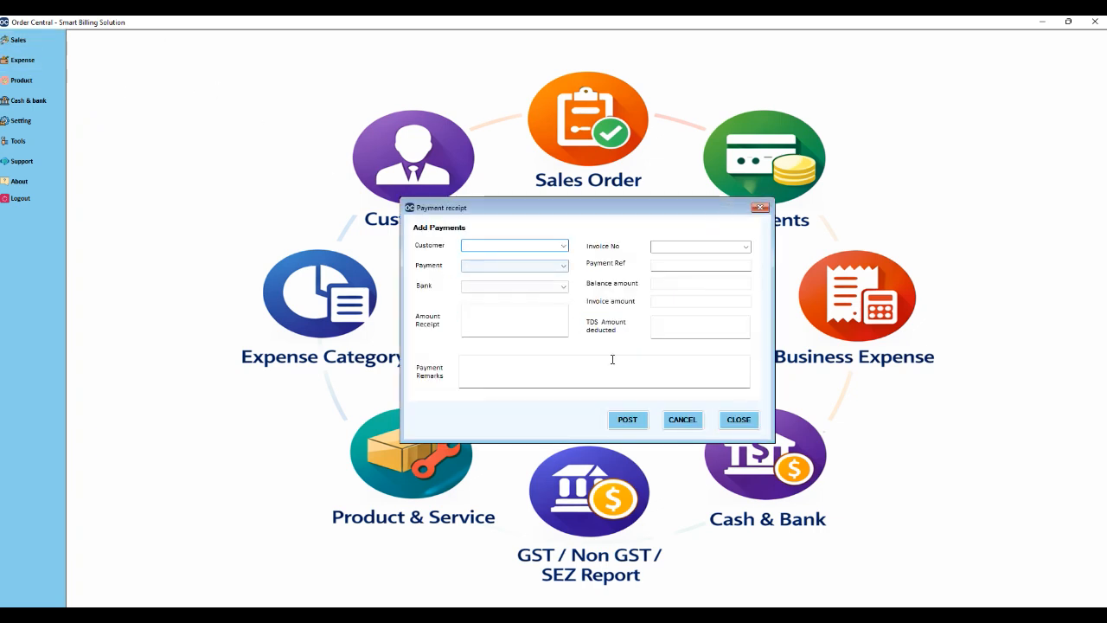
pyautogui.click(739, 420)
# Check the cheque payment's entry in the list of all sales payments and close the list
pyautogui.click(22, 41)
pyautogui.click(107, 87)
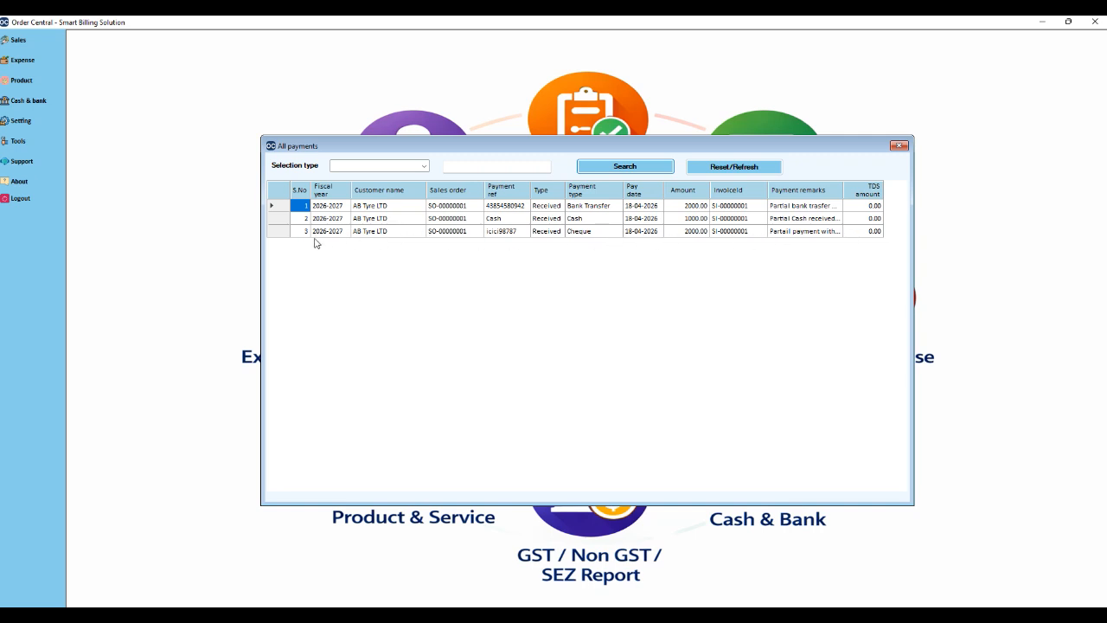
pyautogui.click(899, 145)
# Transfer AB Tyre LTD's cheque payment to the HDFC bank, refresh the cheque transactions and close the list
pyautogui.click(40, 104)
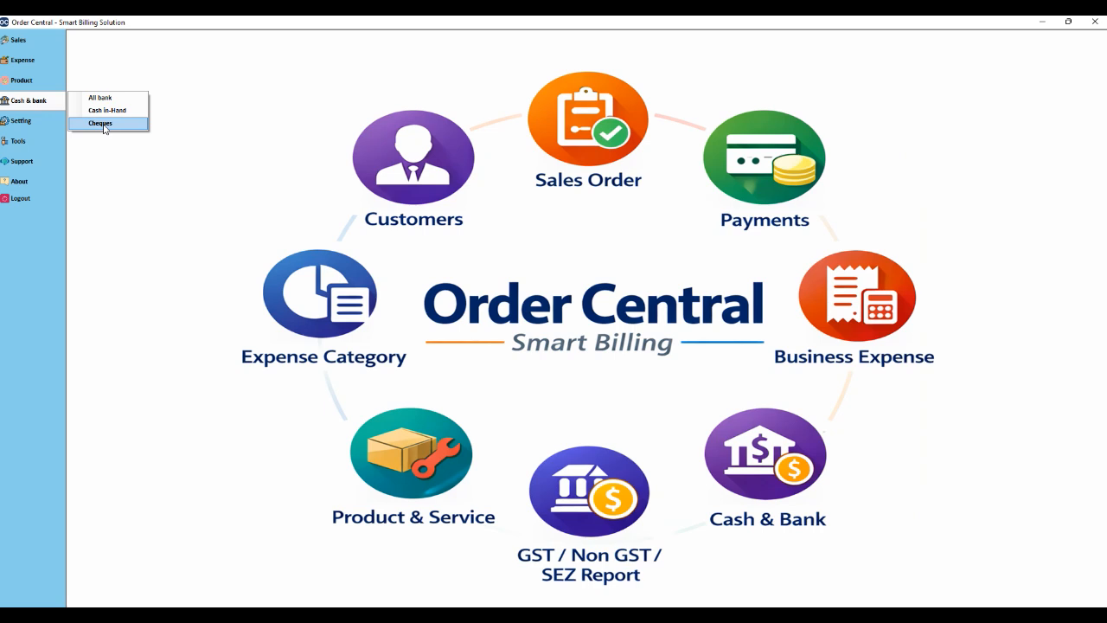
pyautogui.click(100, 124)
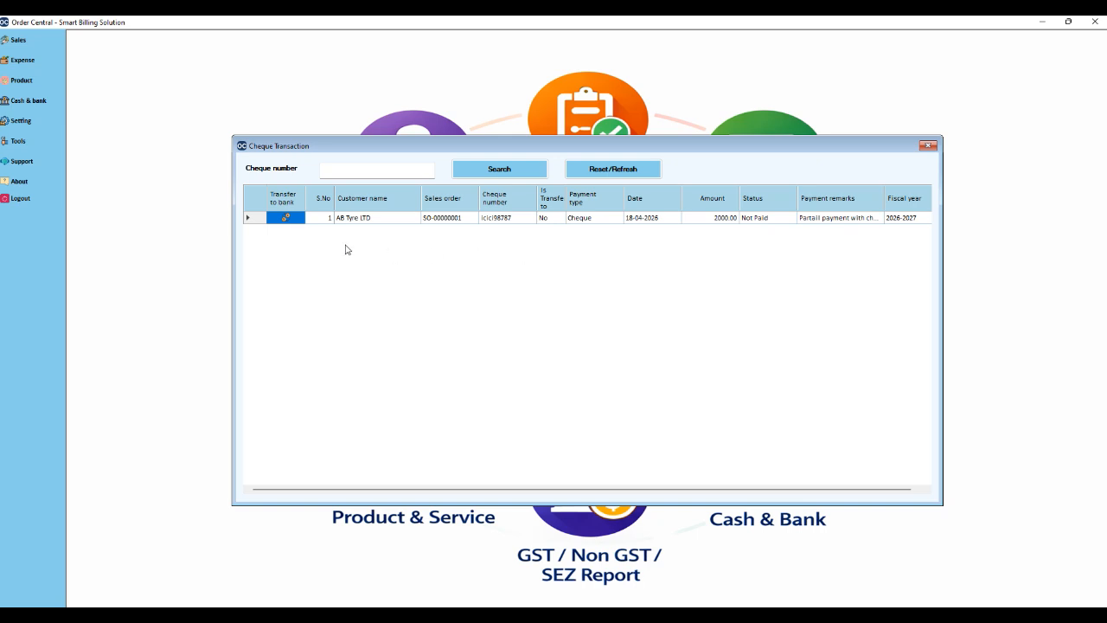
pyautogui.click(287, 218)
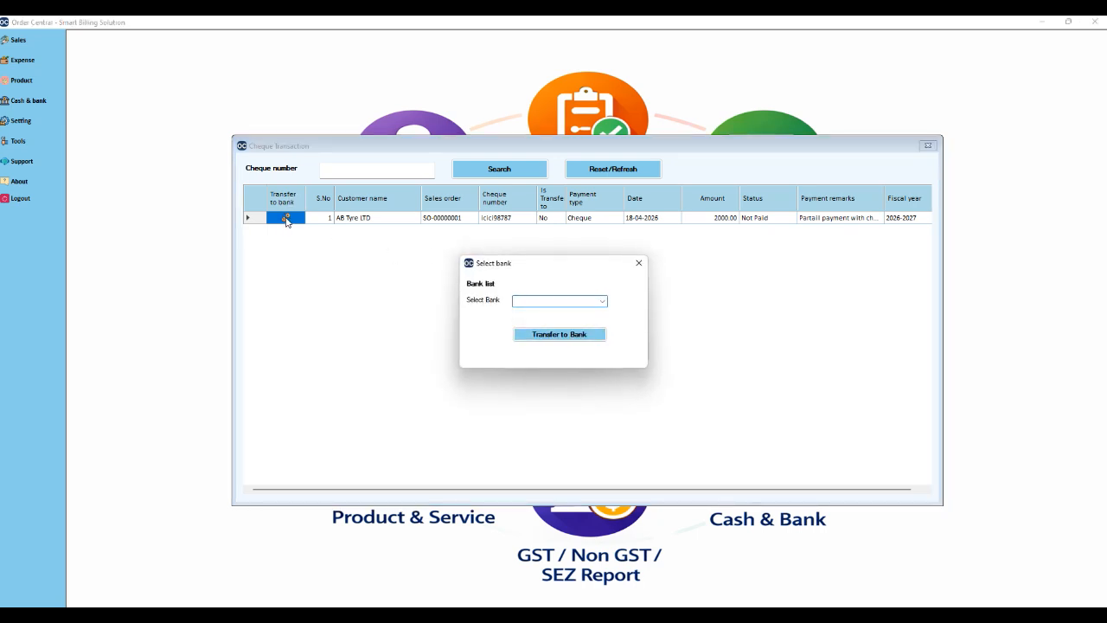
pyautogui.click(602, 301)
pyautogui.click(540, 314)
pyautogui.click(562, 338)
pyautogui.click(601, 360)
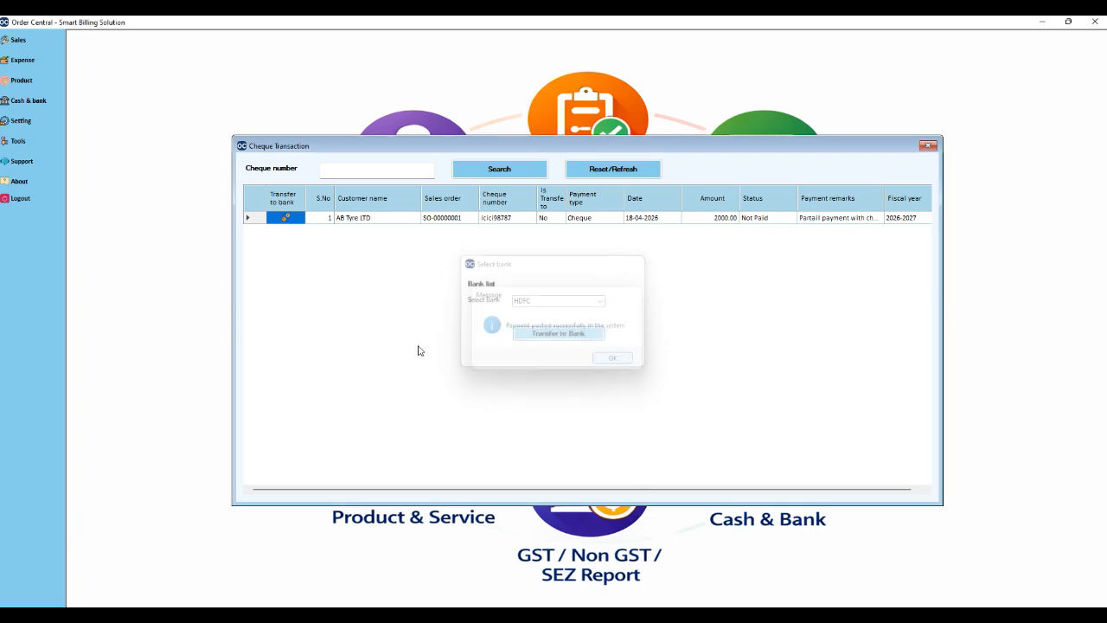
pyautogui.click(612, 176)
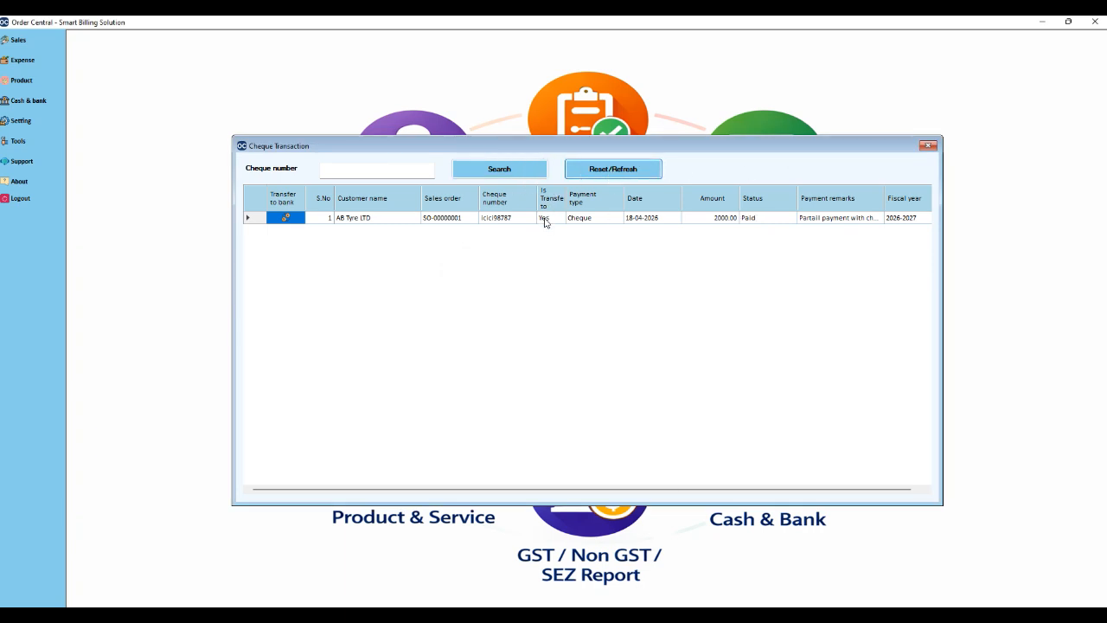
pyautogui.click(926, 146)
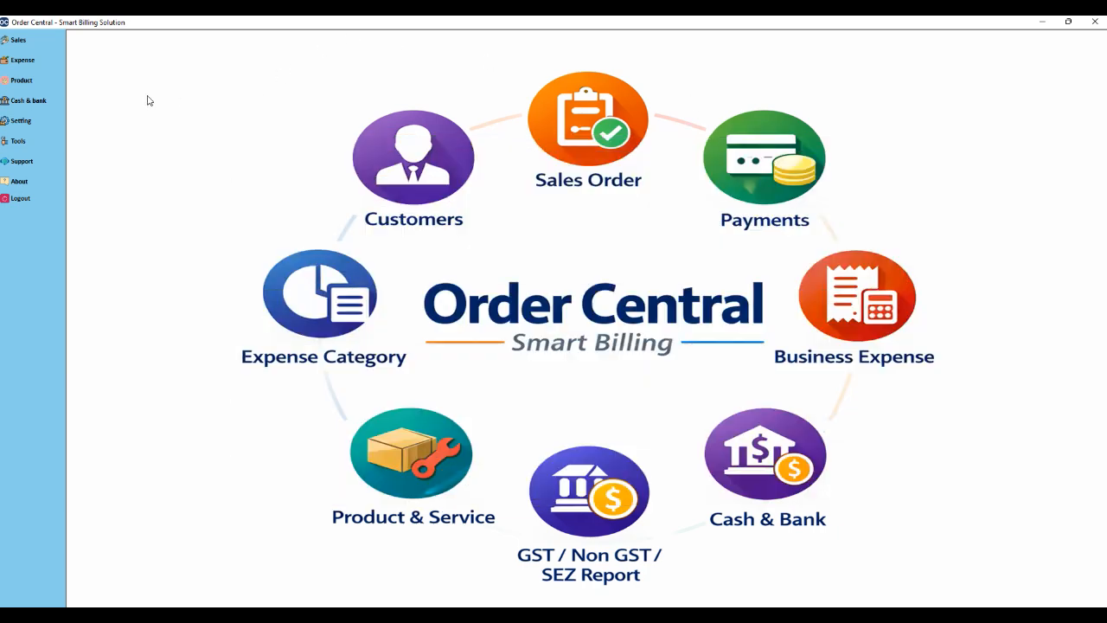
# Examine the cheque deposit and closing balance in the HDFC account's transactions and close both bank windows
pyautogui.click(50, 103)
pyautogui.click(95, 101)
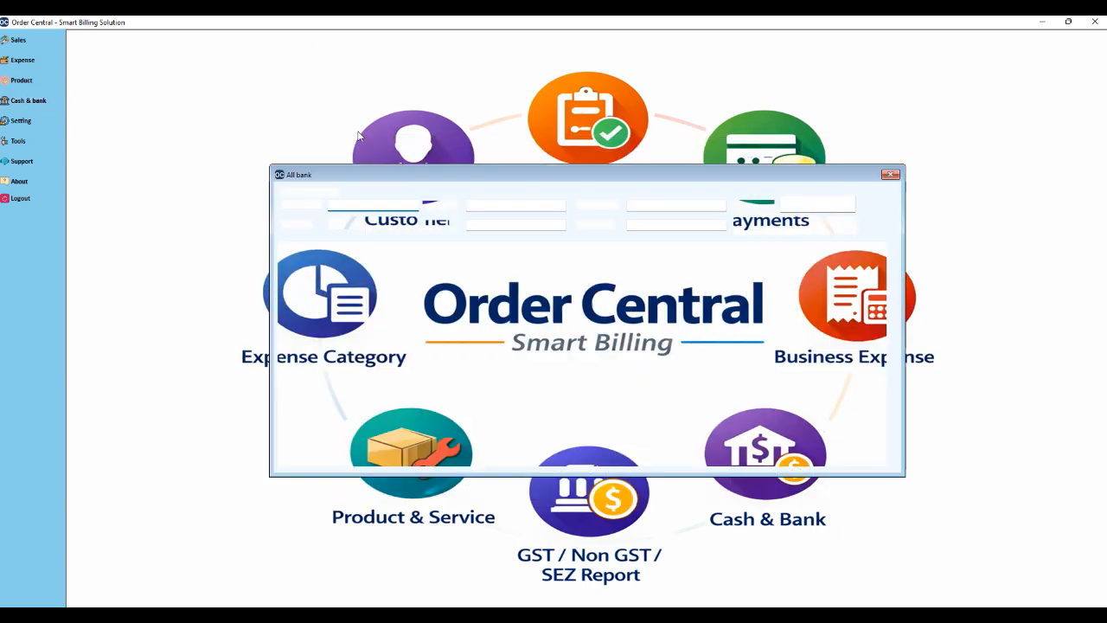
pyautogui.click(374, 258)
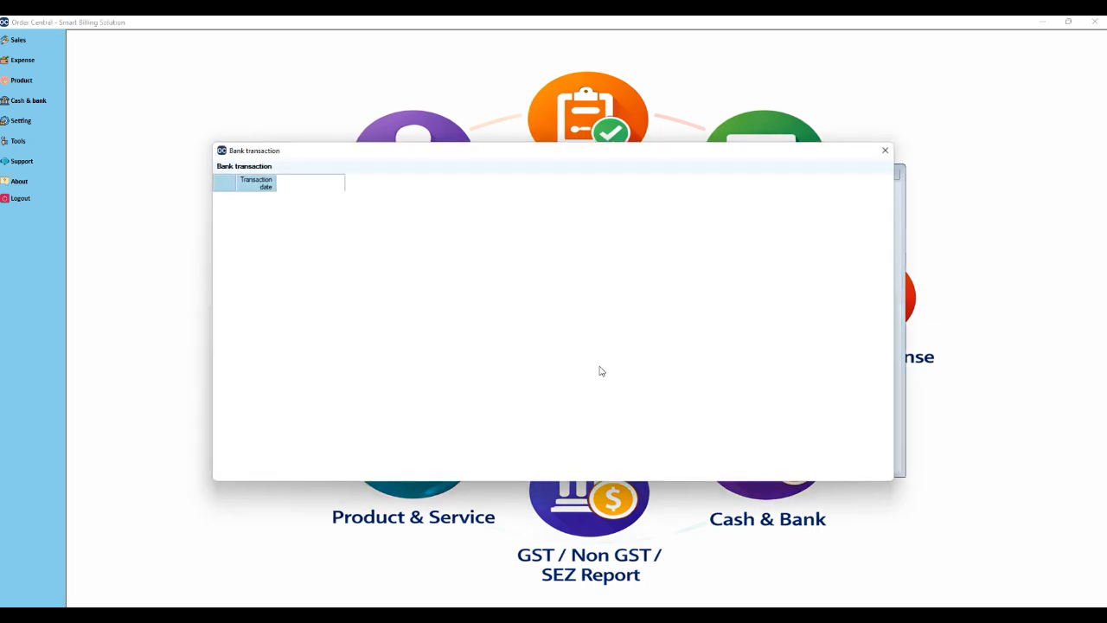
pyautogui.moveTo(617, 155); pyautogui.dragTo(634, 141)
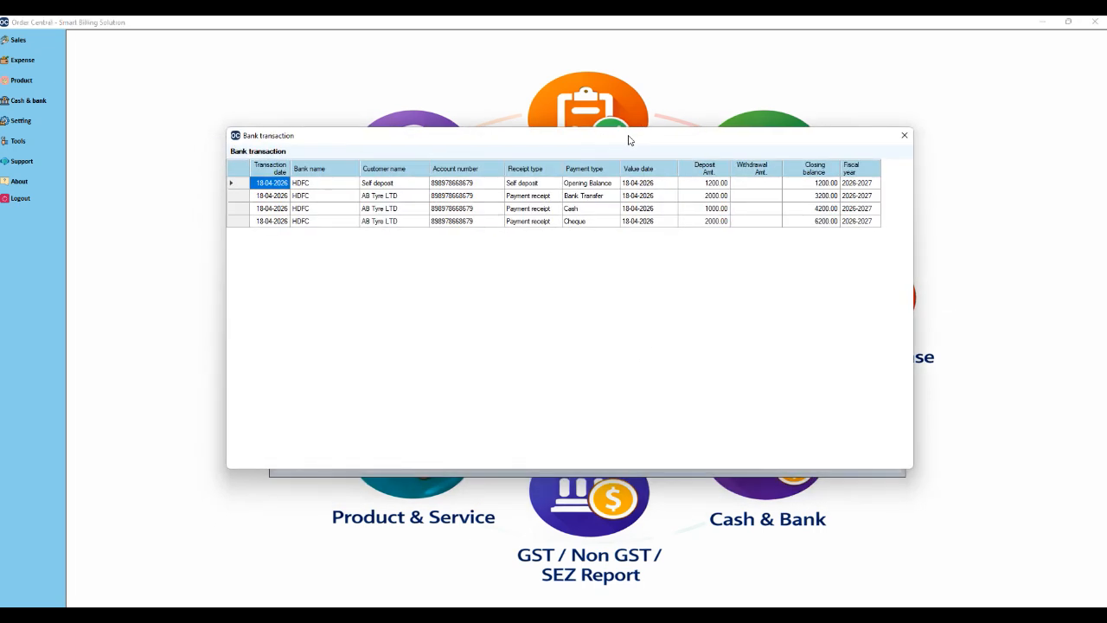
pyautogui.click(392, 224)
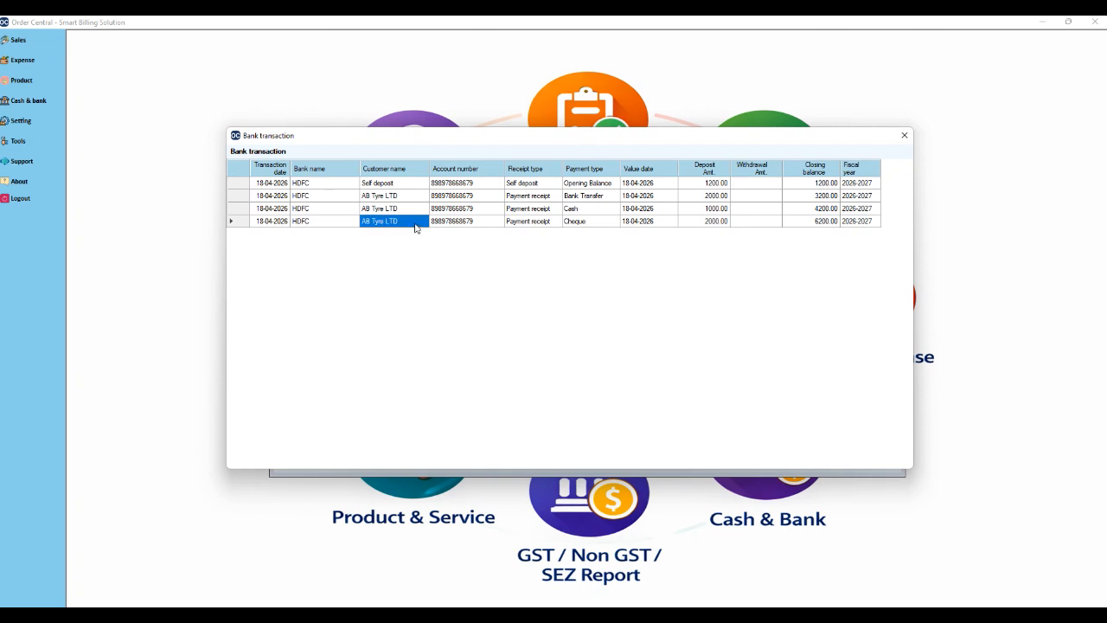
pyautogui.click(581, 223)
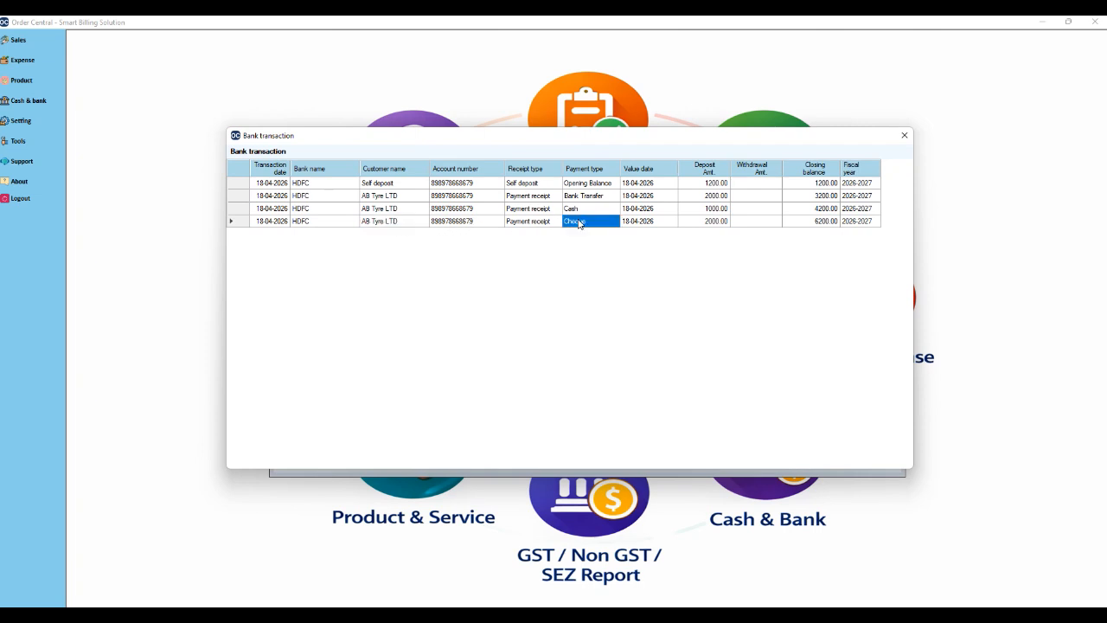
pyautogui.click(714, 223)
pyautogui.click(717, 223)
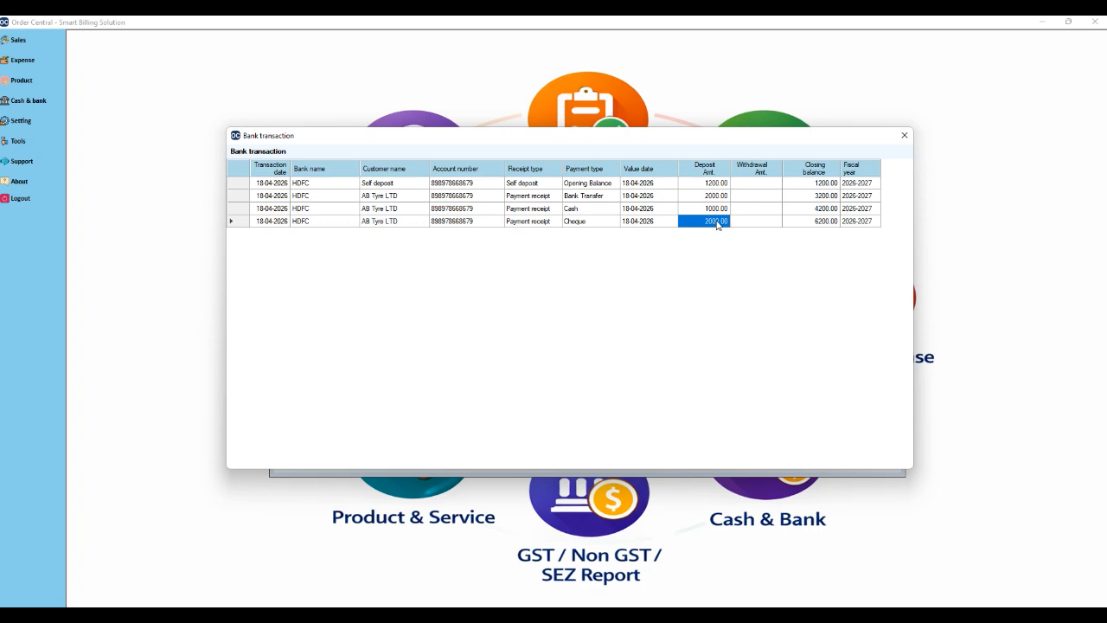
pyautogui.click(825, 225)
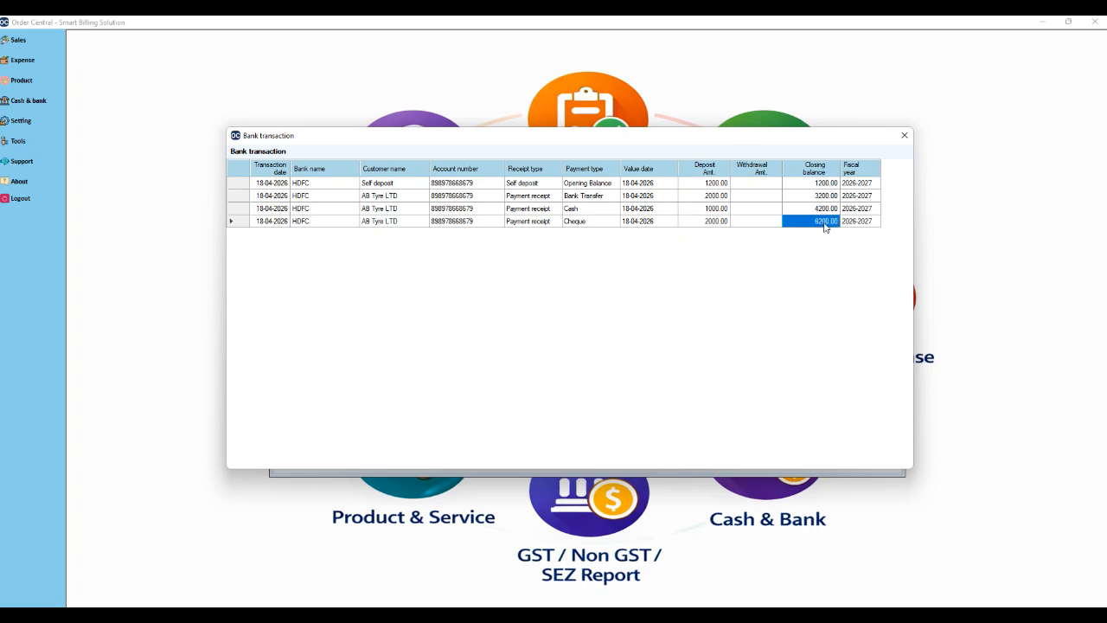
pyautogui.click(903, 139)
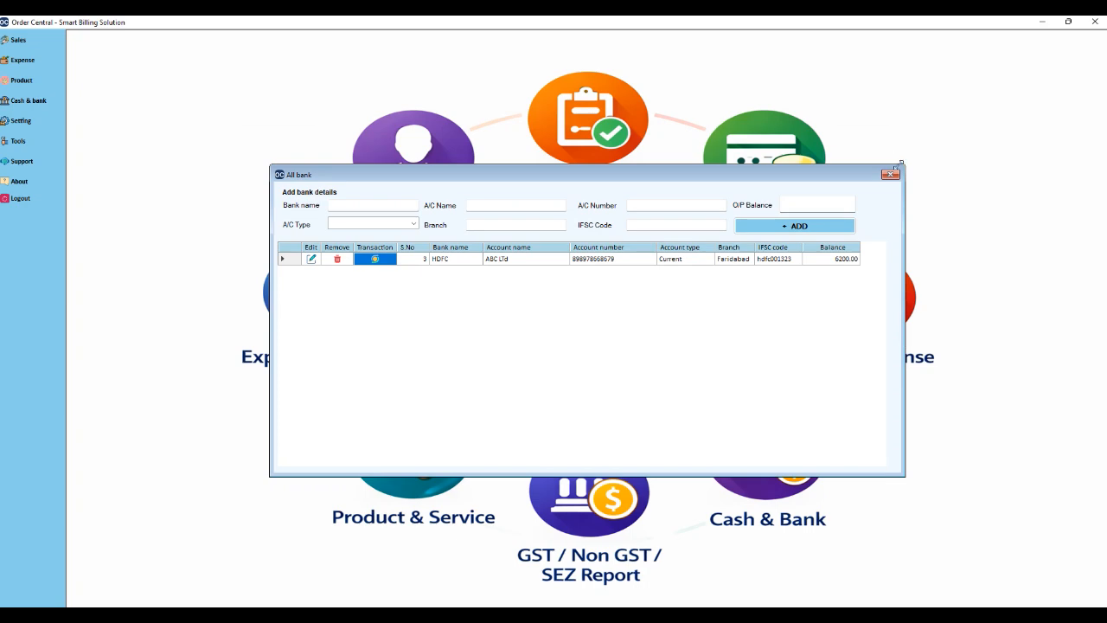
pyautogui.click(900, 178)
# Open a new incoming payment receipt for customer AB Tyre LTD and select that customer's invoice
pyautogui.click(19, 40)
pyautogui.click(121, 79)
pyautogui.click(563, 246)
pyautogui.click(532, 259)
pyautogui.click(746, 247)
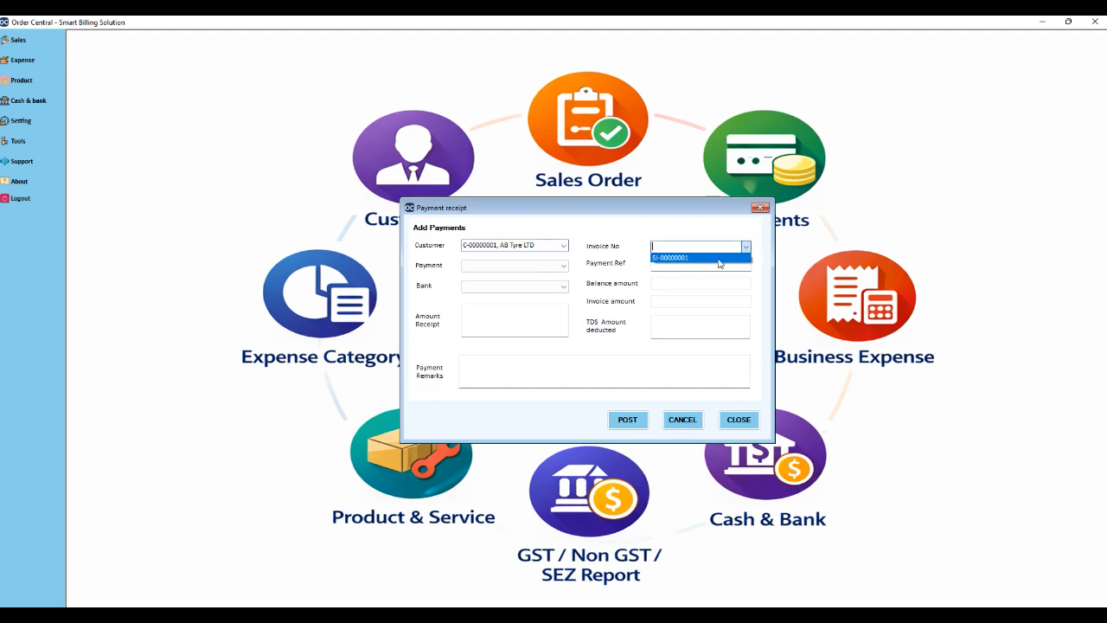
pyautogui.click(692, 259)
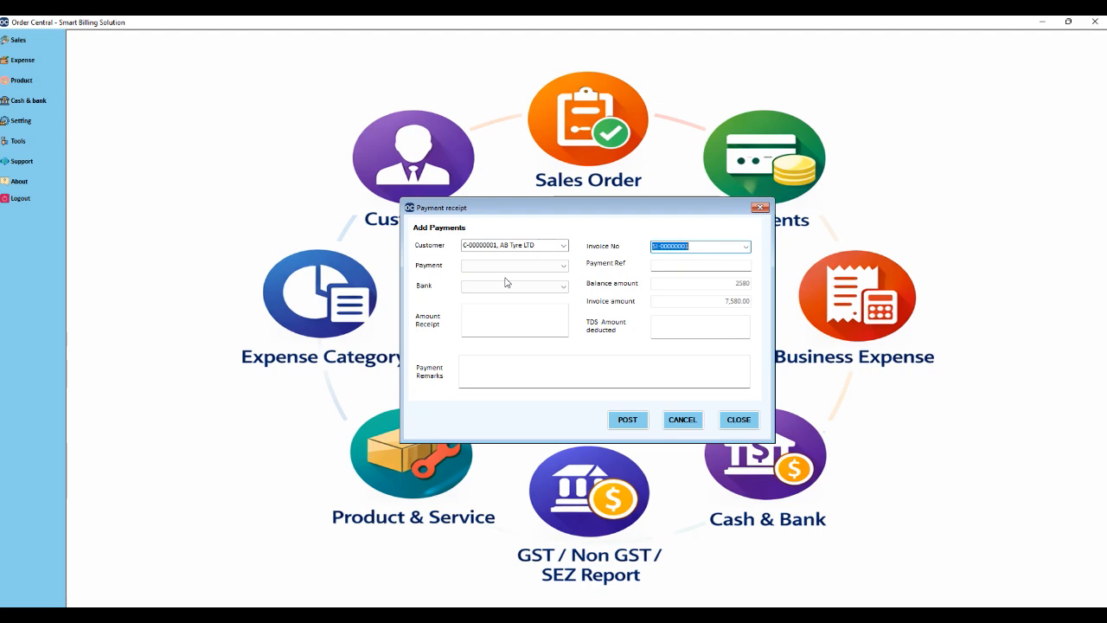
# Set the receipt's payment type to UPI payment, the reference to UPI 78779 and the bank to HDFC
pyautogui.click(563, 266)
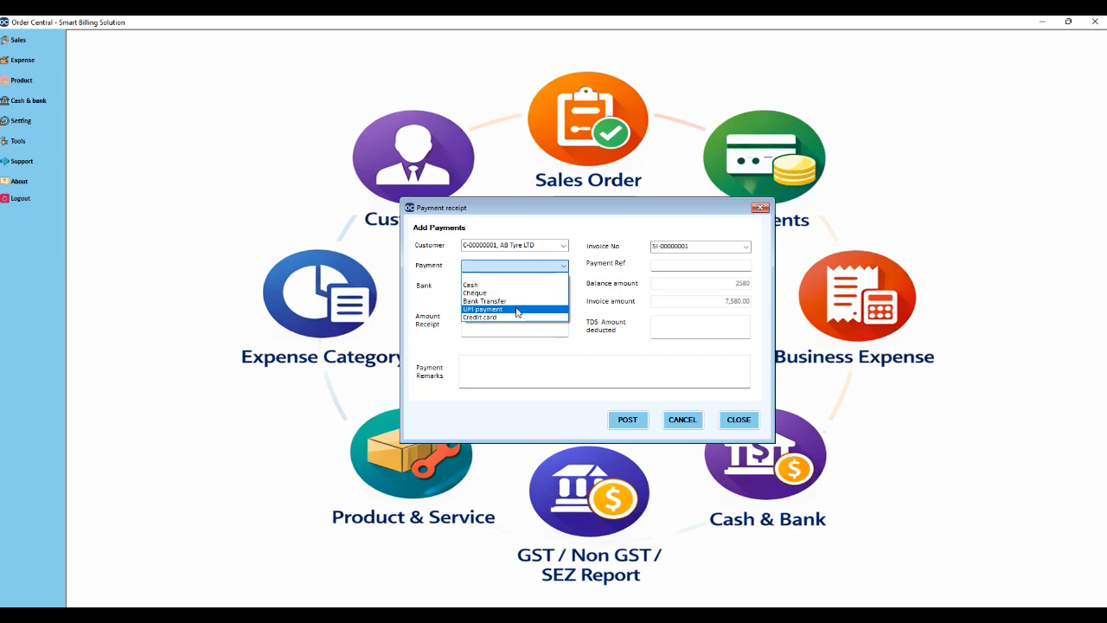
pyautogui.click(518, 310)
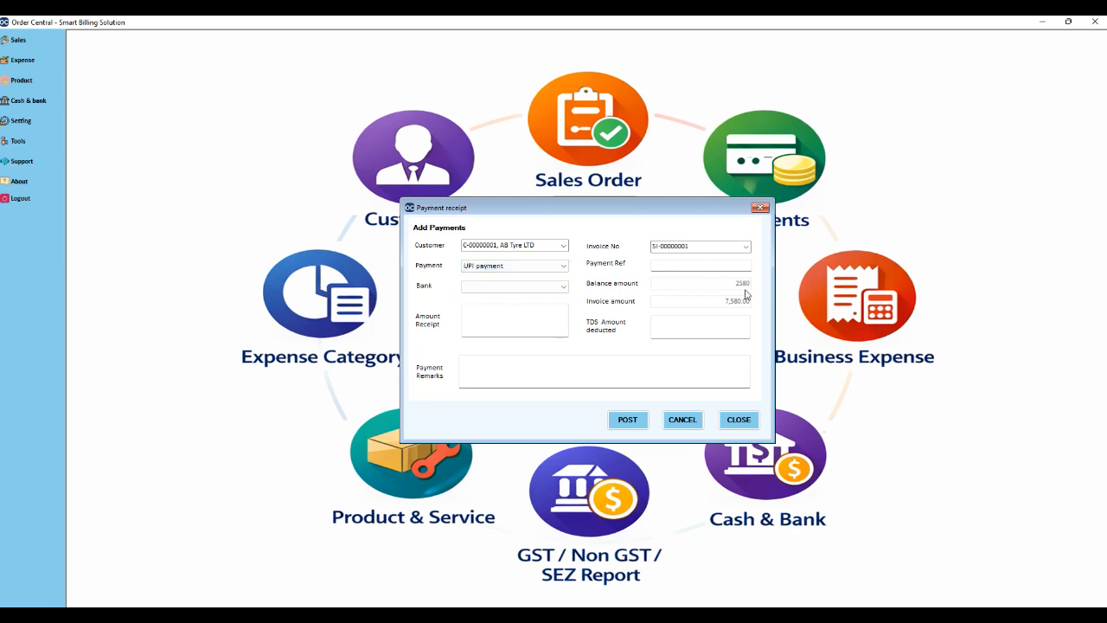
pyautogui.click(710, 267)
pyautogui.write('UPI 78779')
pyautogui.click(558, 286)
pyautogui.click(511, 302)
# Enter a received amount of 2580 with the remark "Full settle" and post the payment
pyautogui.click(498, 320)
pyautogui.write('2580')
pyautogui.click(498, 370)
pyautogui.write('Full ')
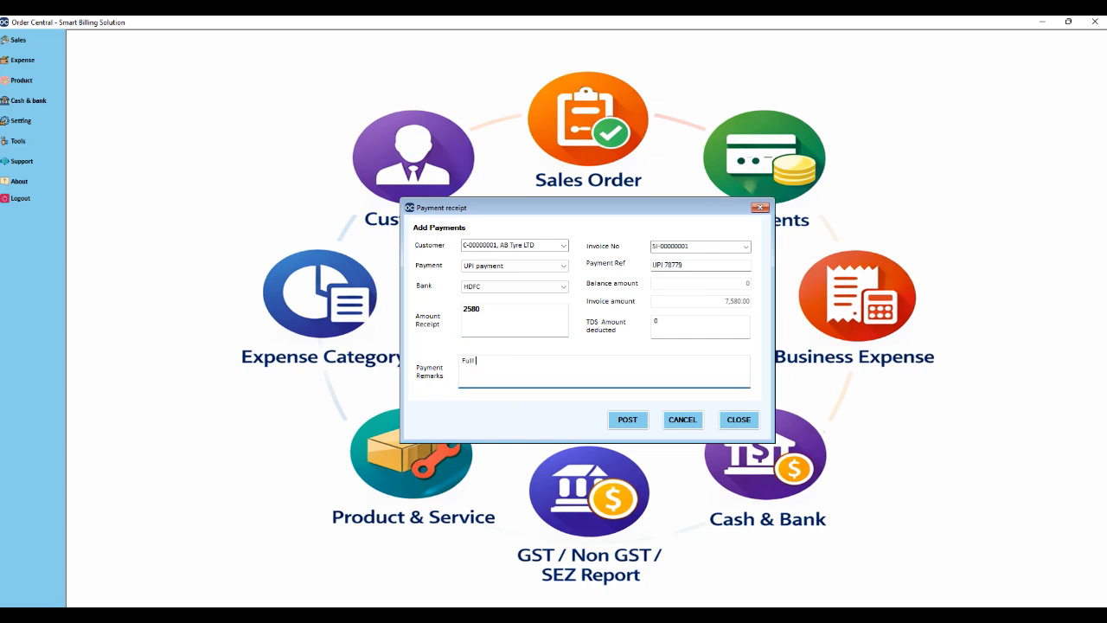
pyautogui.write('settle')
pyautogui.click(627, 420)
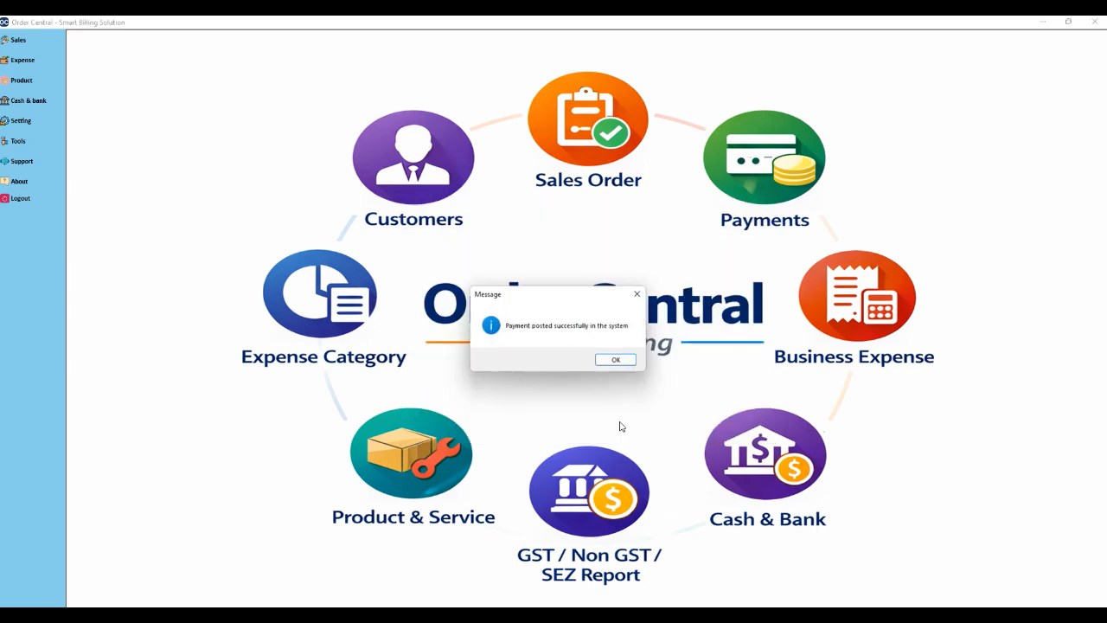
pyautogui.click(609, 362)
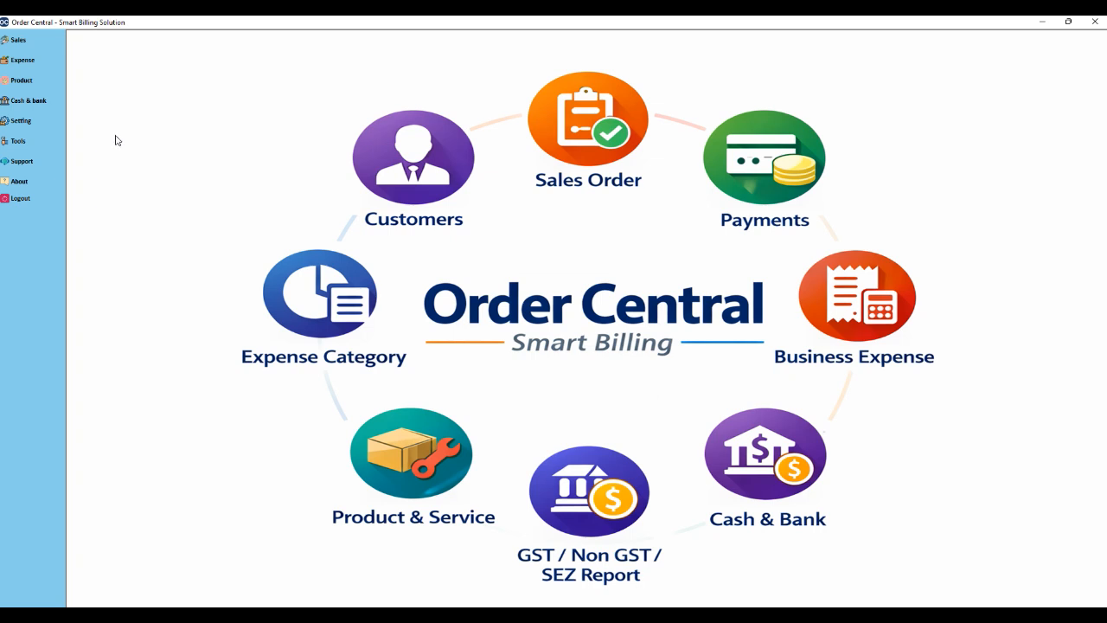
# Check the UPI payment's entry in the HDFC account's transactions and close both bank windows
pyautogui.click(34, 100)
pyautogui.click(95, 104)
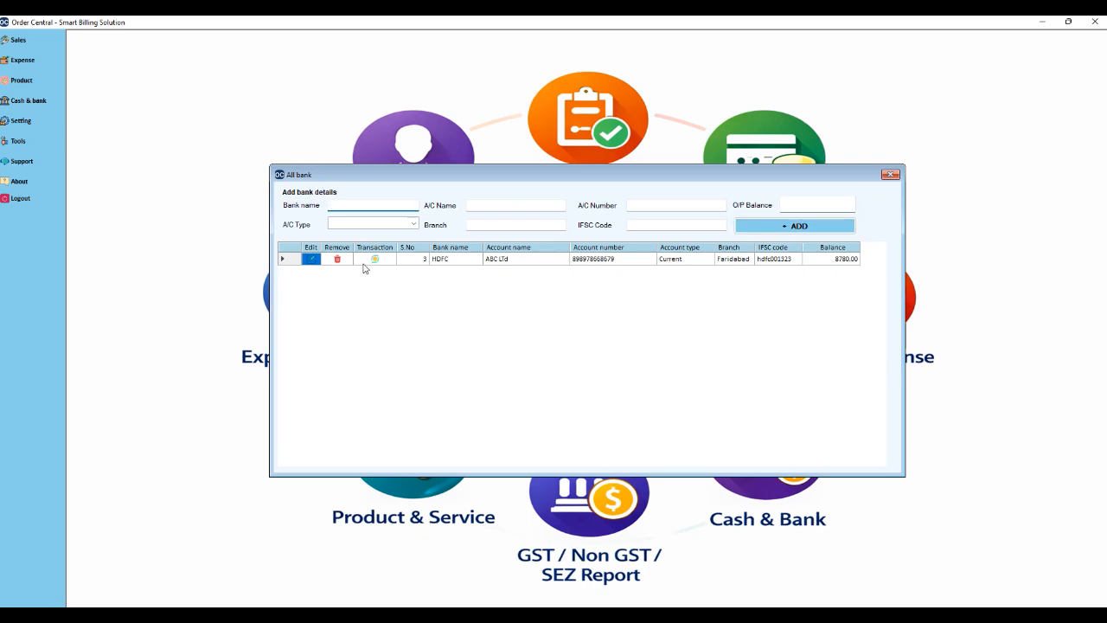
pyautogui.click(375, 260)
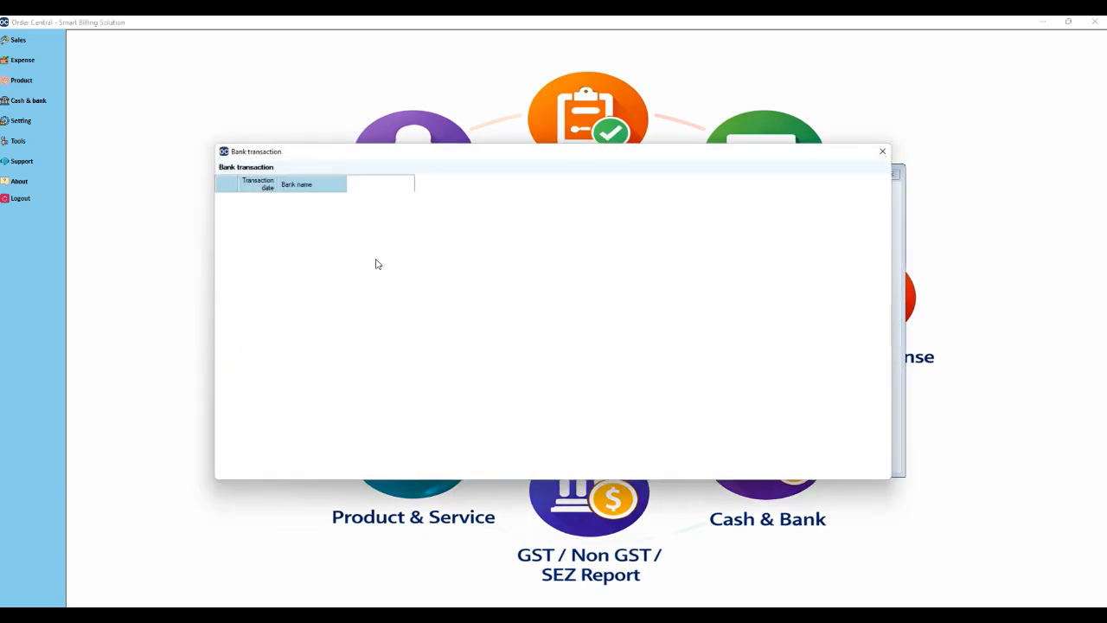
pyautogui.click(294, 250)
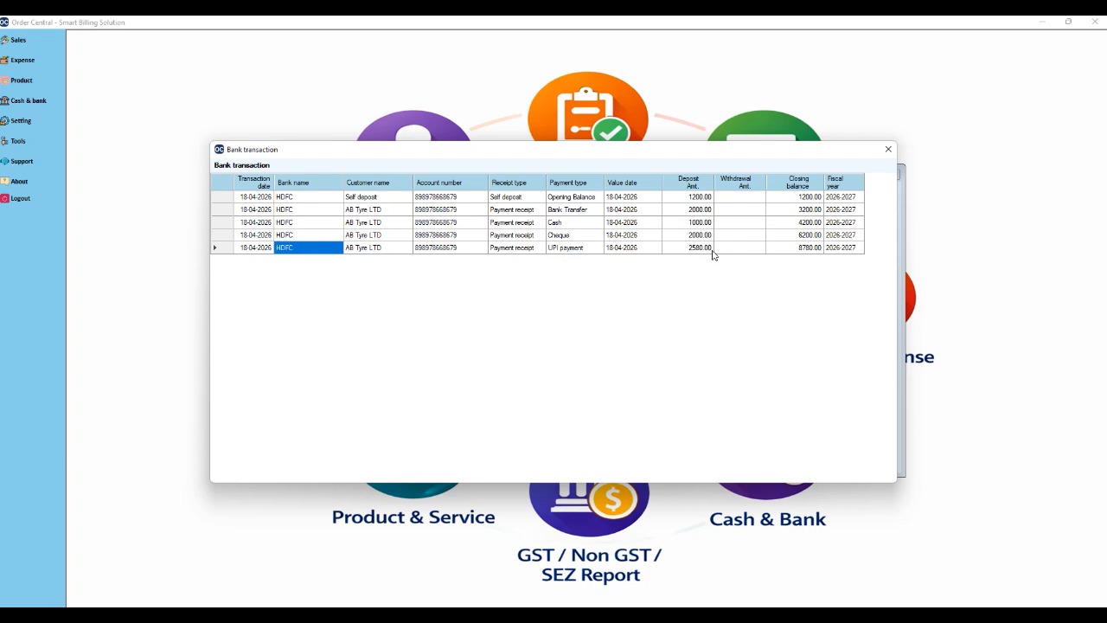
pyautogui.click(888, 149)
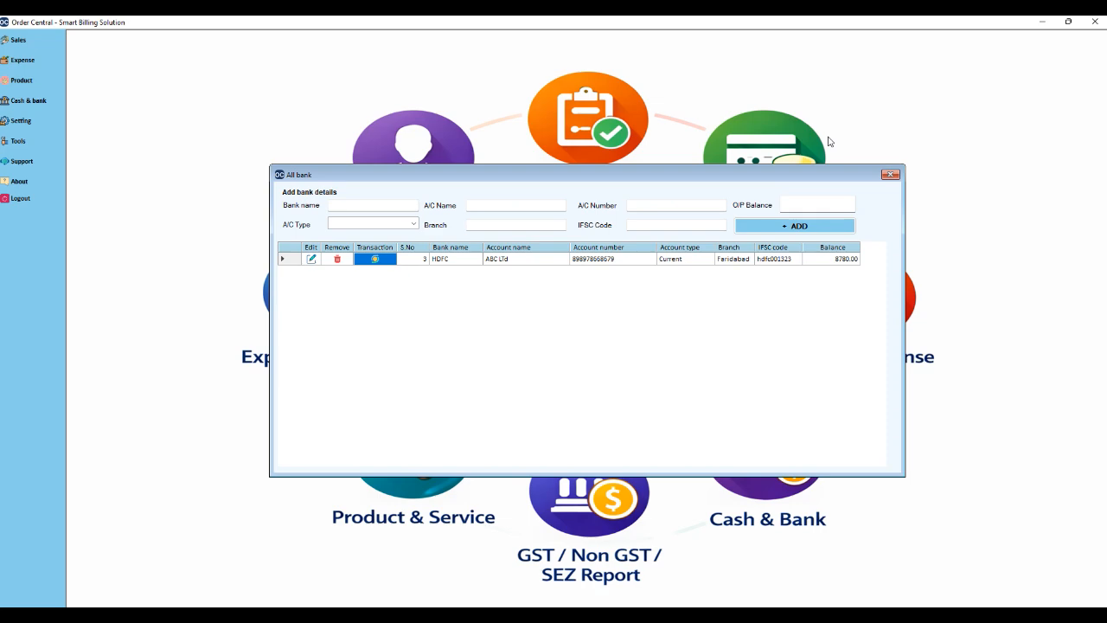
pyautogui.click(889, 175)
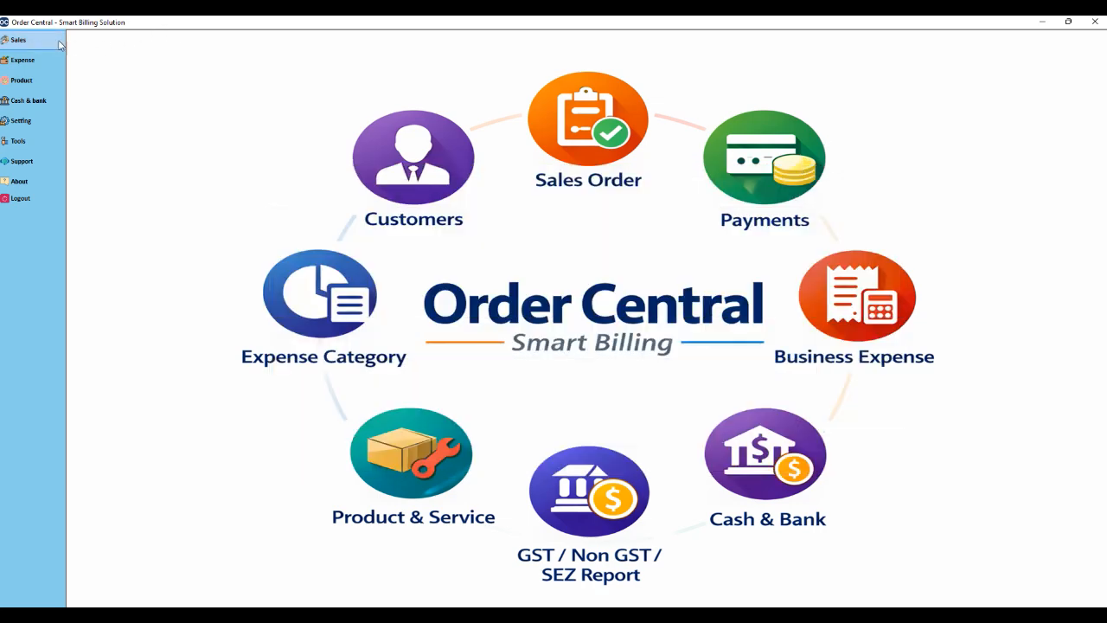
# Check the invoice's balance and full-settlement status in all sales orders, turning the hiding of settled invoices on and back off
pyautogui.click(17, 39)
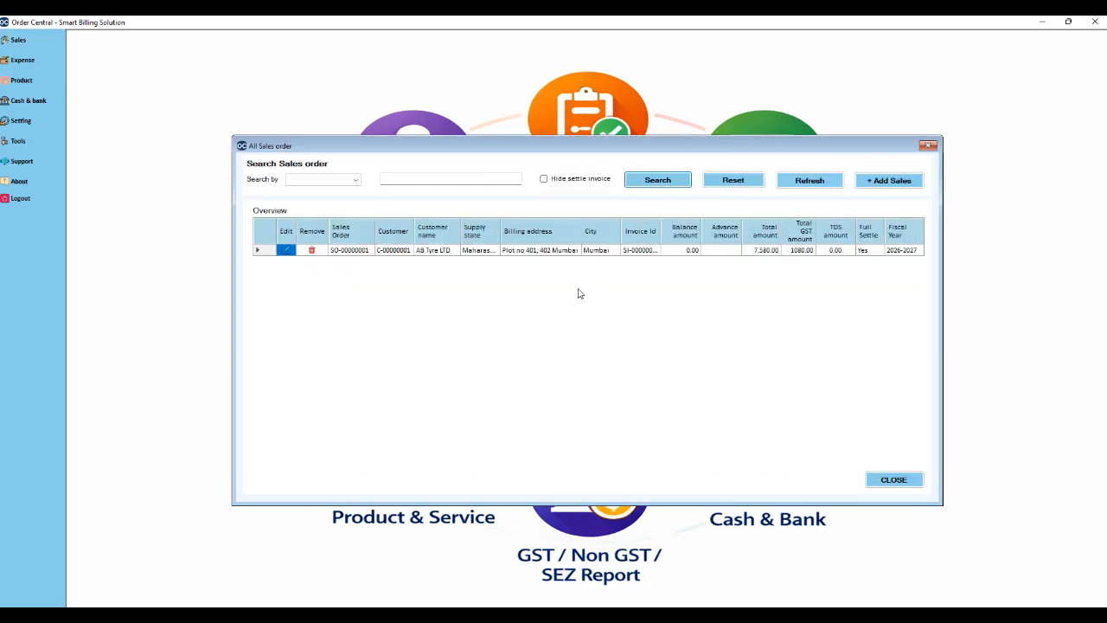
pyautogui.moveTo(661, 227); pyautogui.dragTo(668, 228)
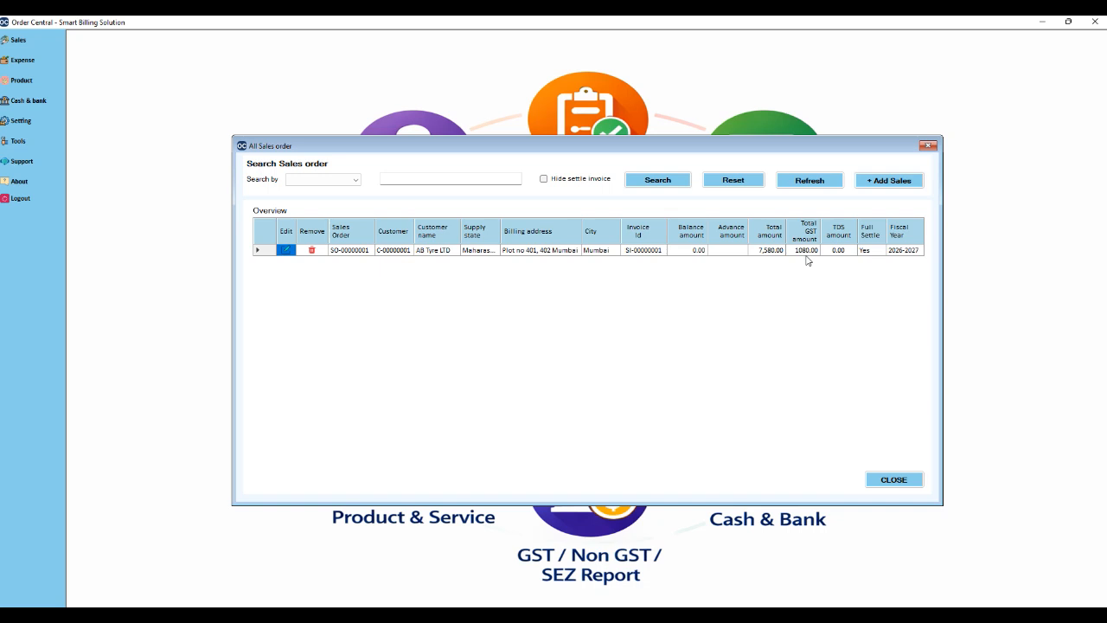
pyautogui.click(873, 252)
pyautogui.click(544, 180)
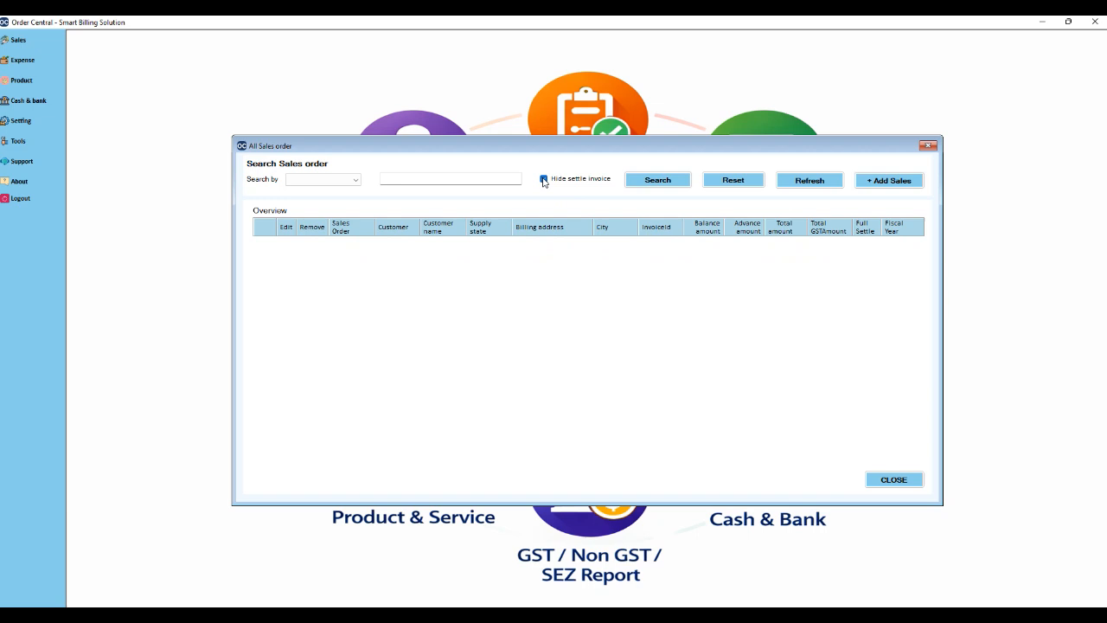
pyautogui.click(544, 180)
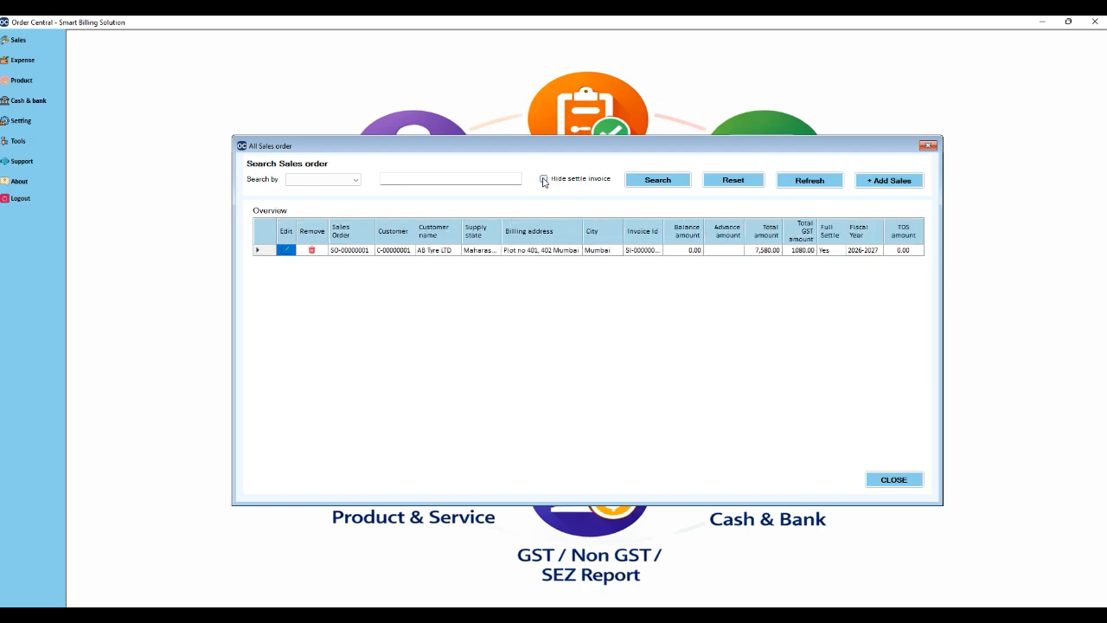